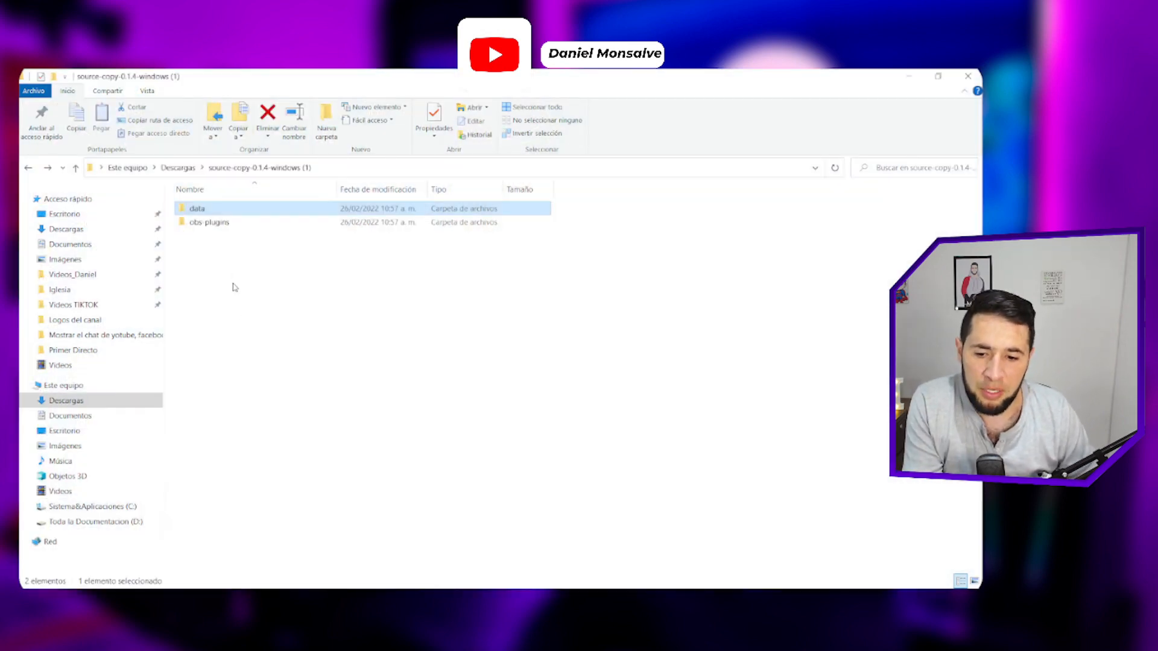
Step: Compare the data and obs-plugins folders of the source-copy-0.1.4-windows (1) download with the matching folders in Program Files\obs-studio
click(211, 223)
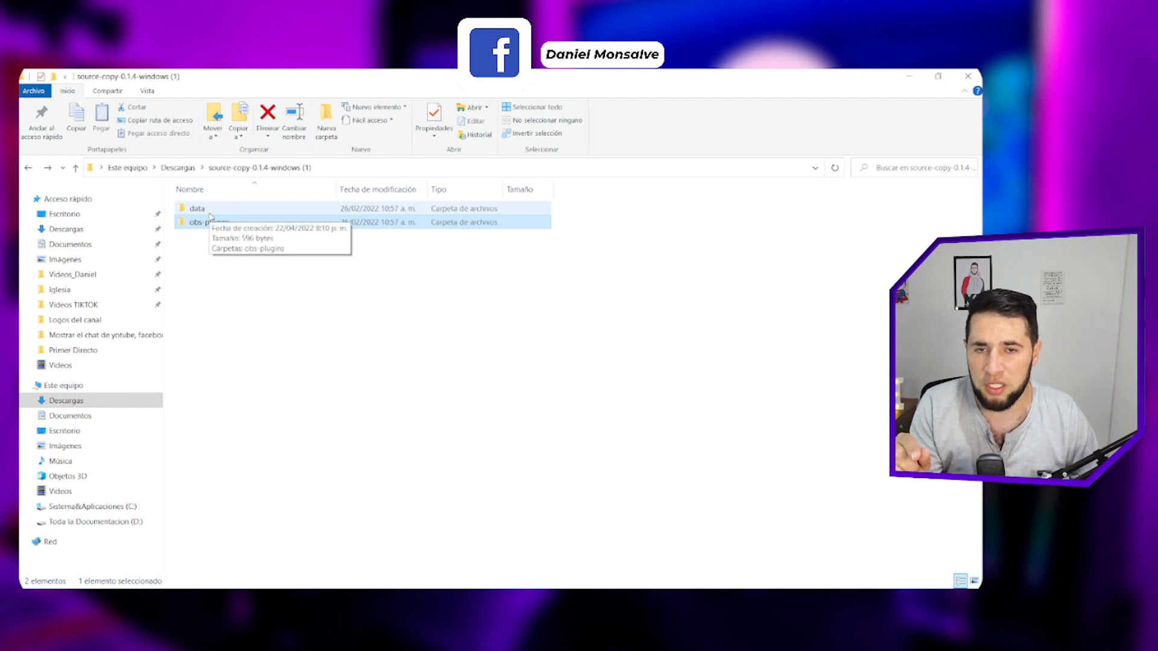
click(210, 212)
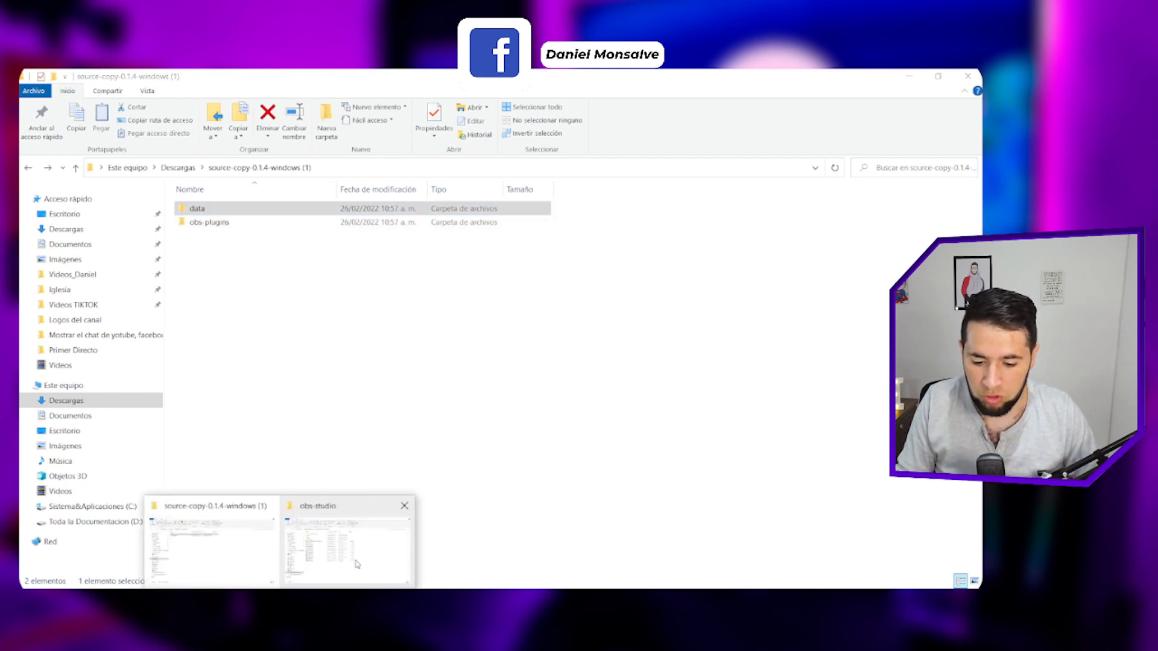
click(358, 565)
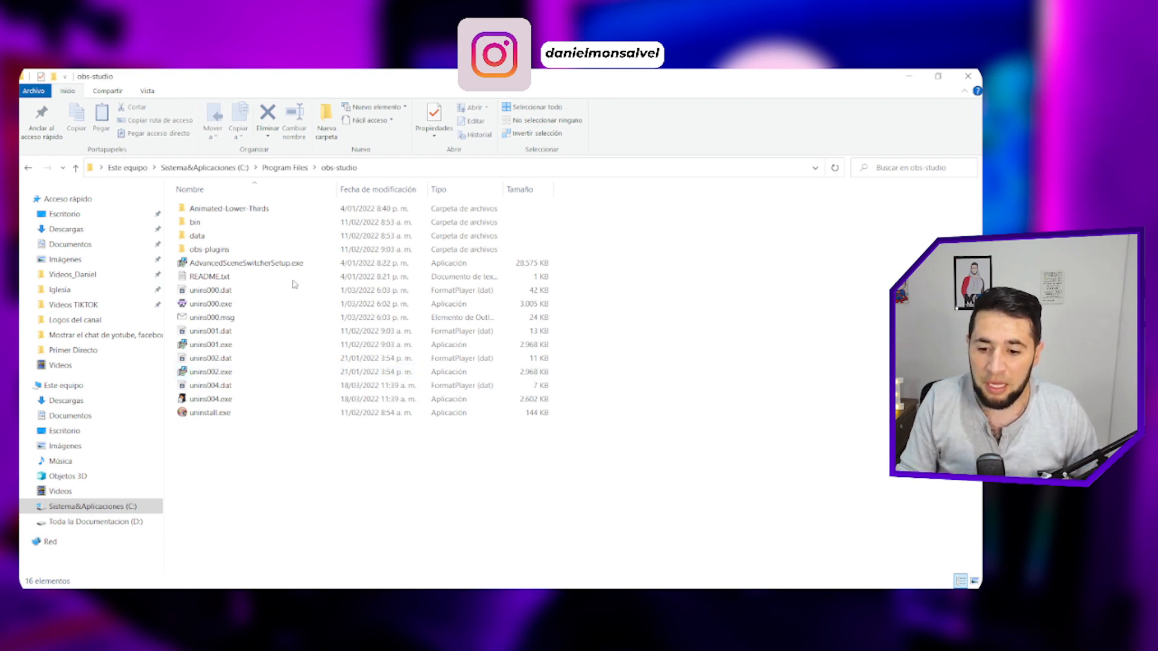
click(211, 237)
ctrl+click(211, 249)
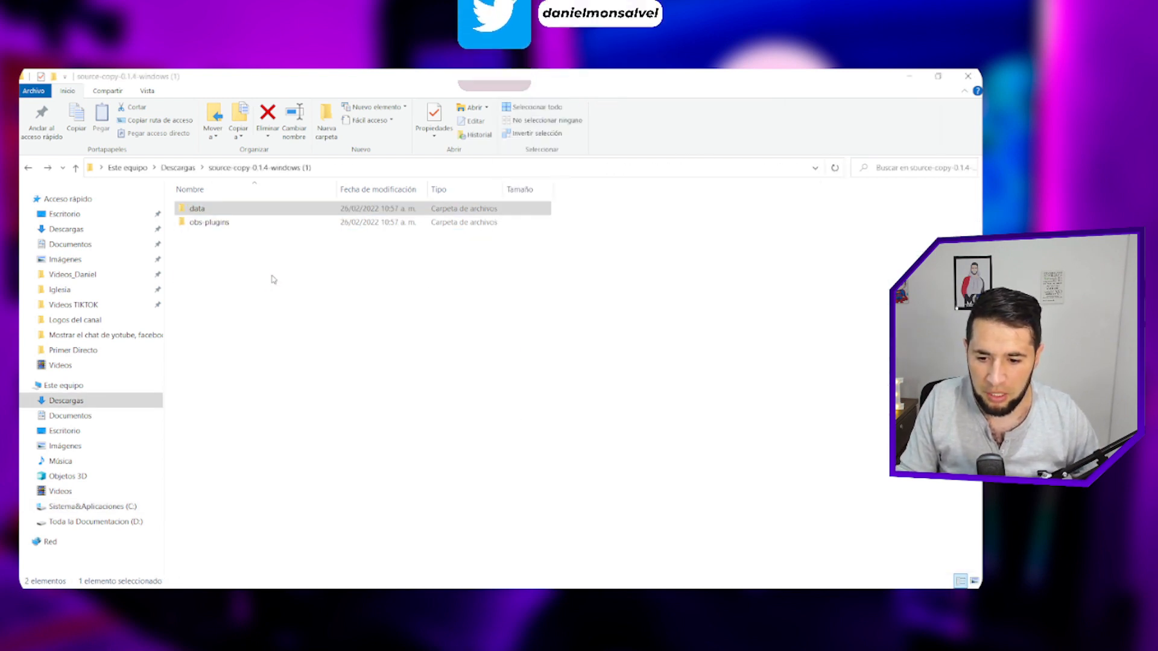
Step: Copy the source-copy folder found in data\obs-plugins of the source-copy-0.1.4-windows (1) download
click(221, 211)
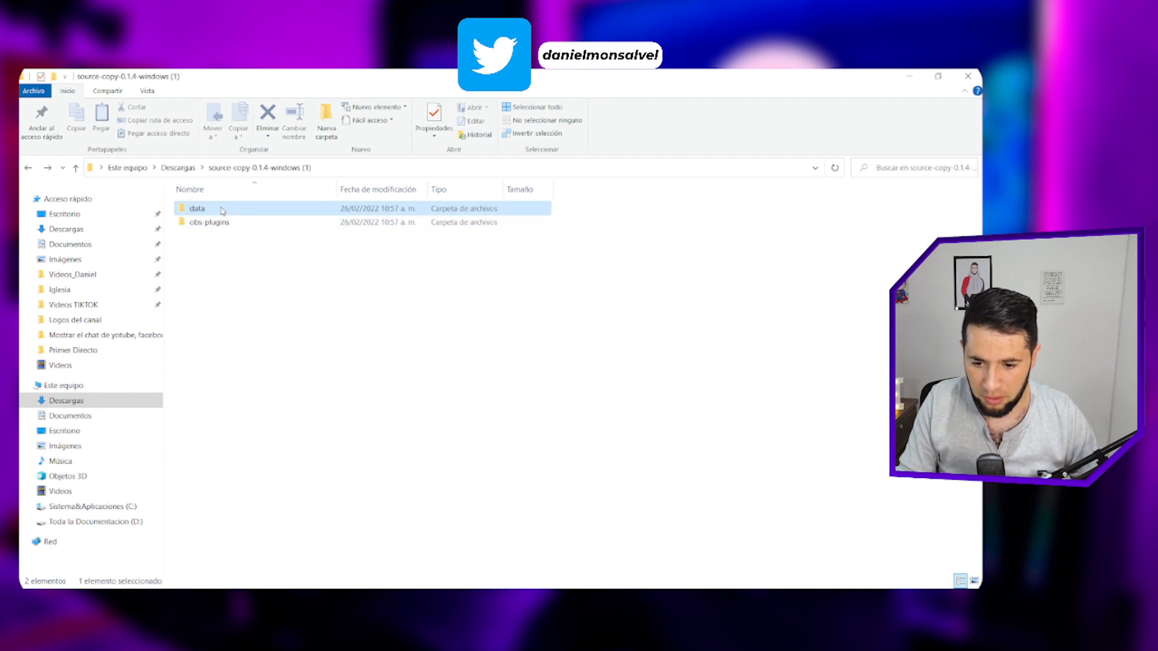
double_click(222, 210)
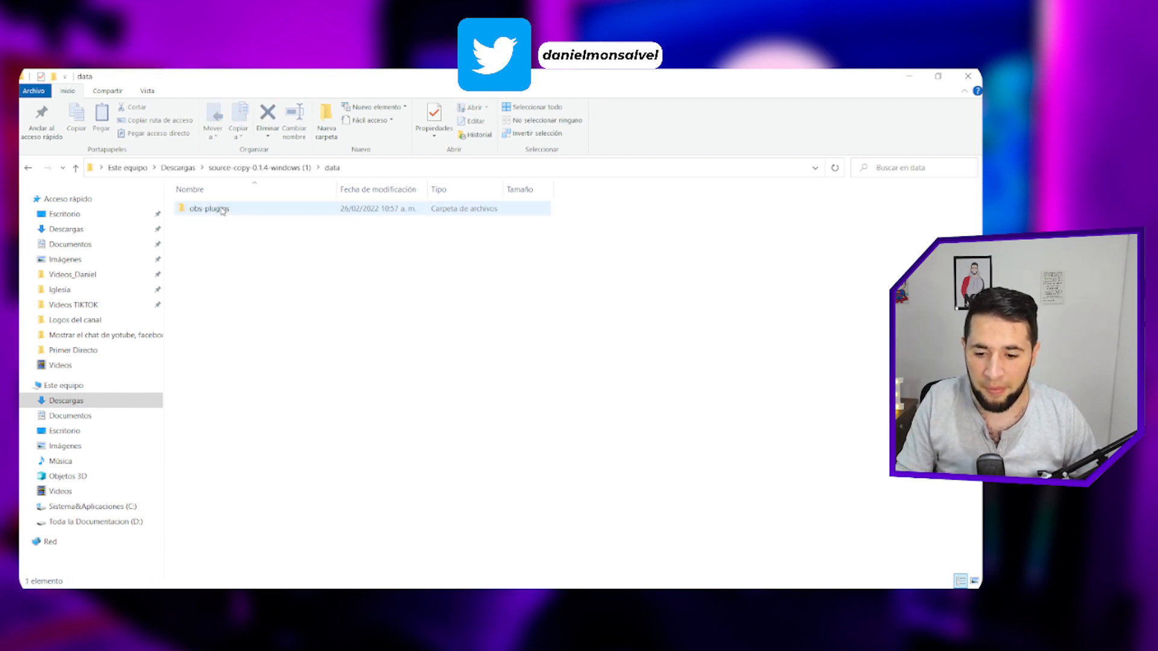
double_click(226, 210)
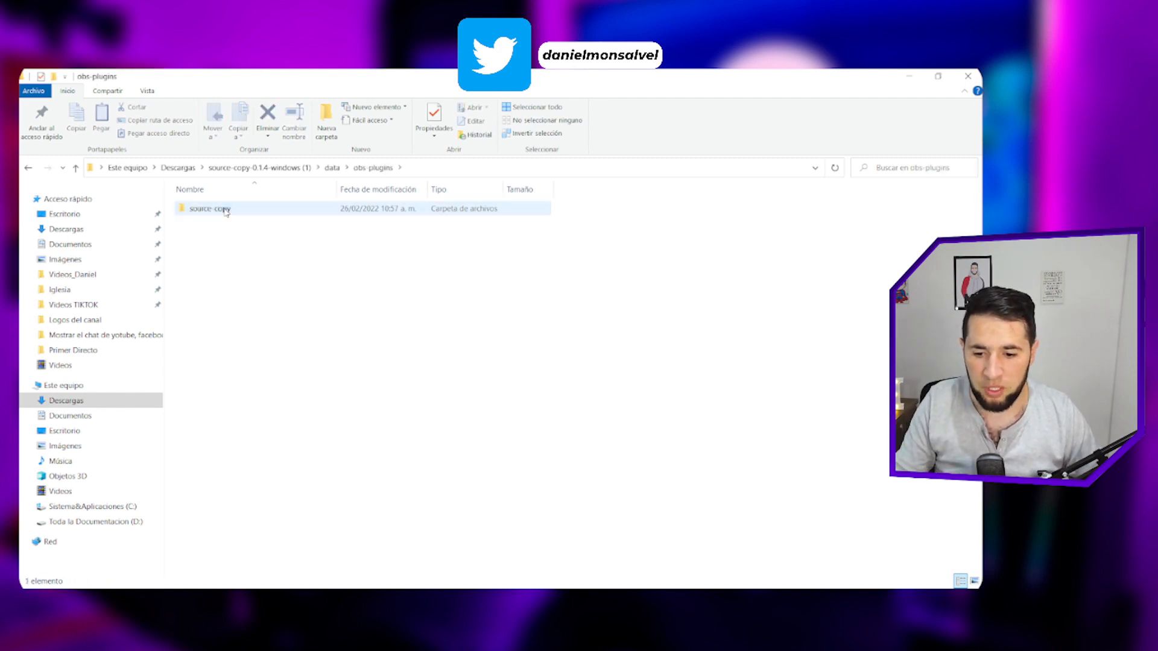
right_click(244, 211)
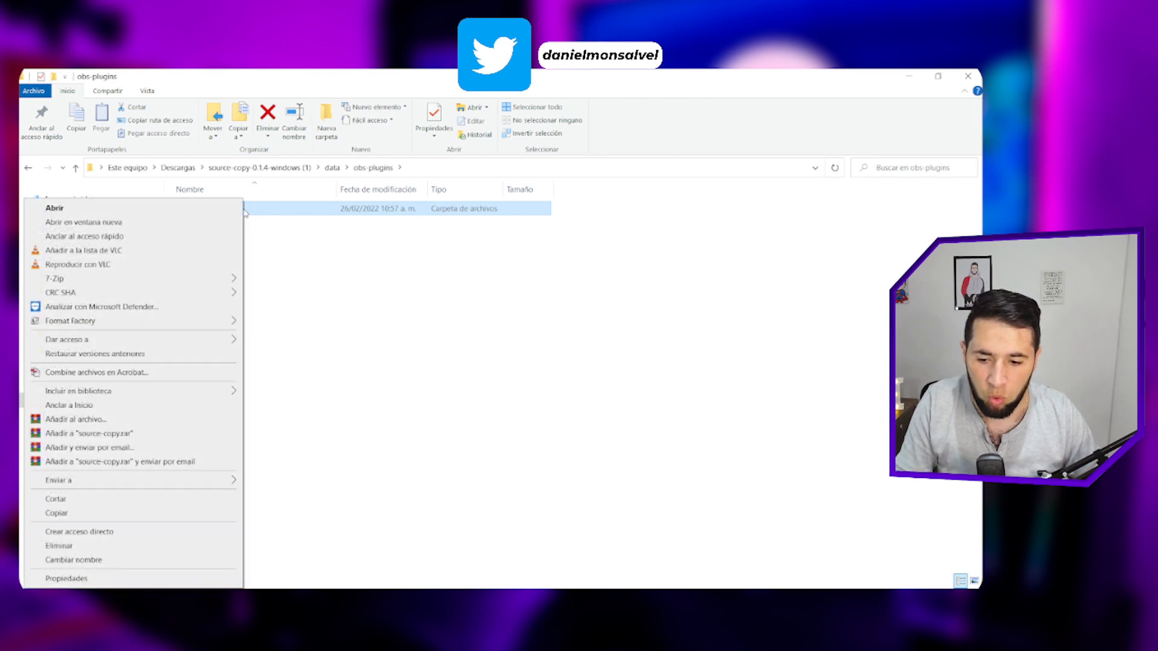
click(89, 513)
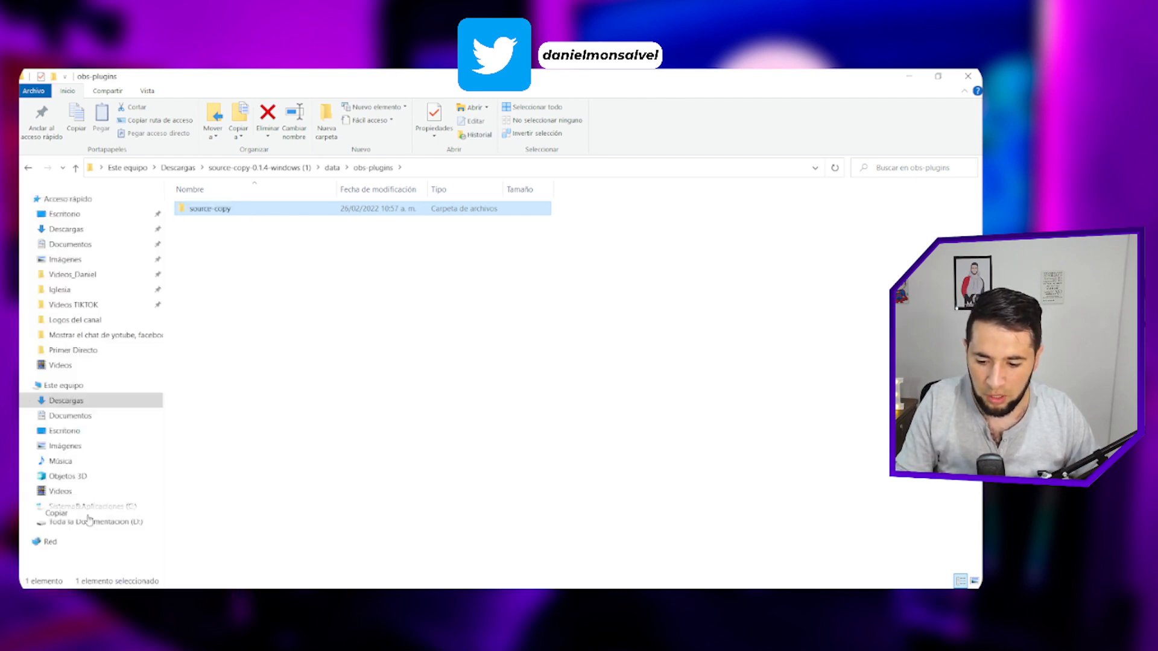
Step: Open the destination folder data\obs-plugins inside the obs-studio installation in Program Files
key(alt+Tab)
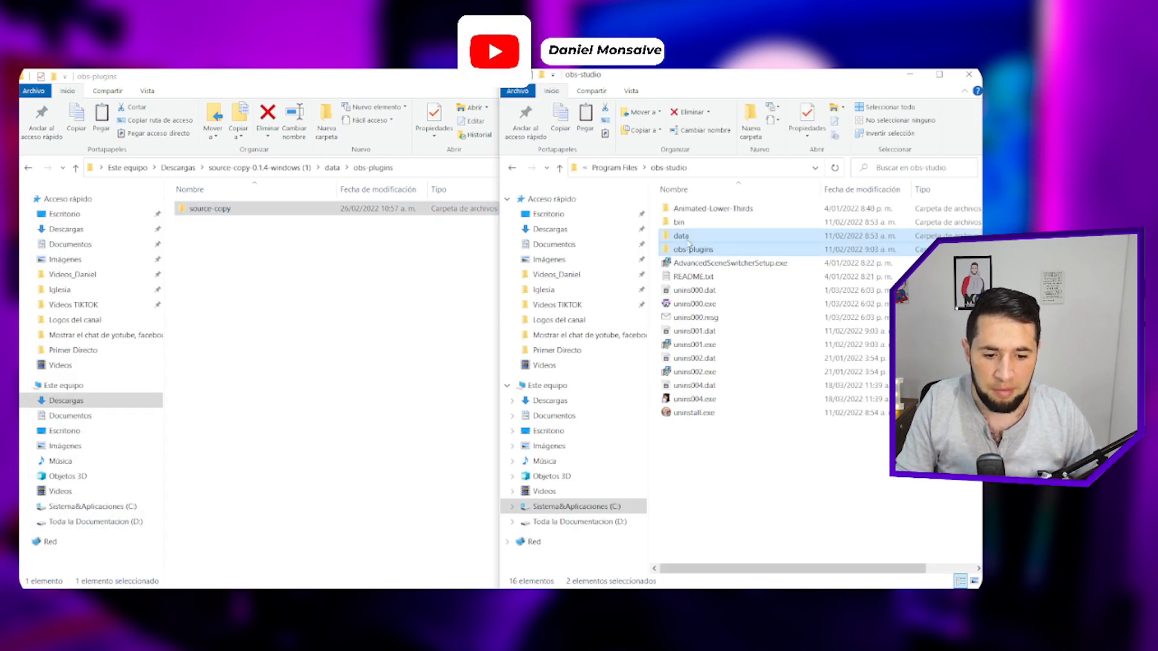
click(688, 237)
double_click(688, 237)
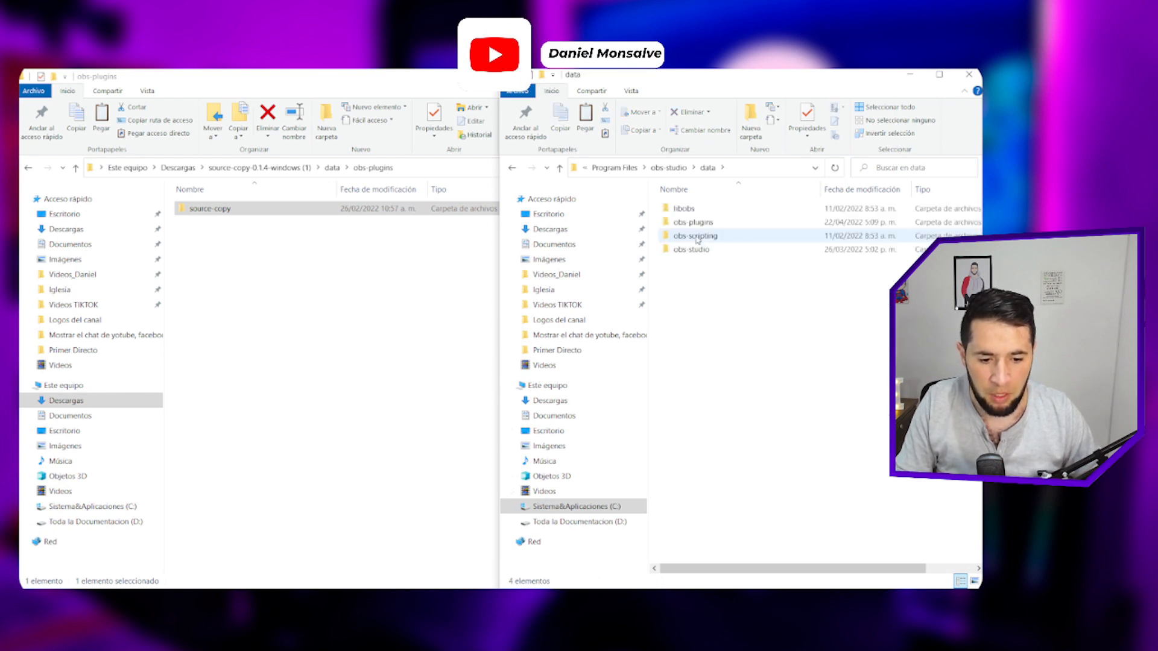
double_click(693, 222)
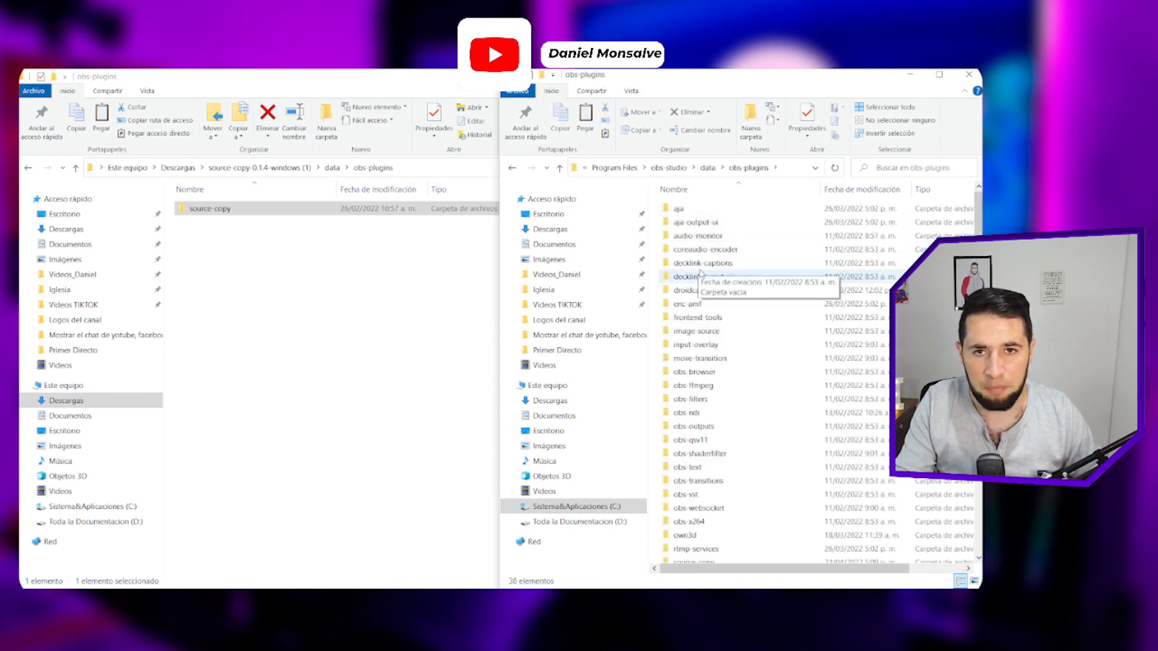
click(701, 275)
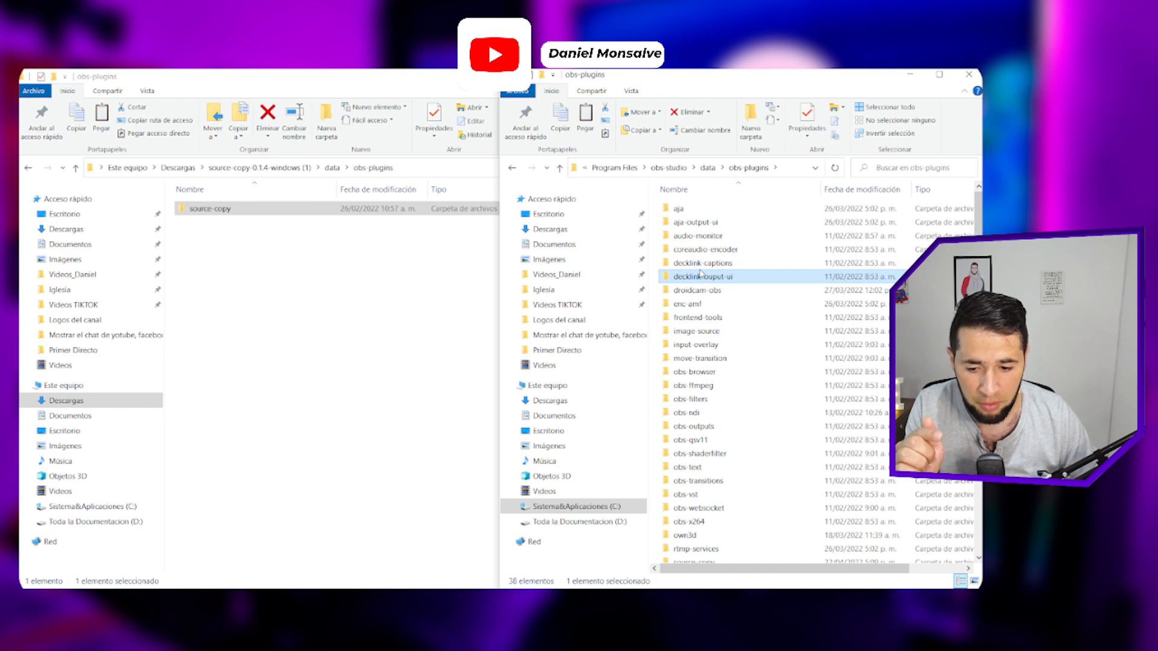
Step: Select source-copy.dll and source-copy.pdb in the obs-plugins\64bit folder of the source-copy download
click(272, 169)
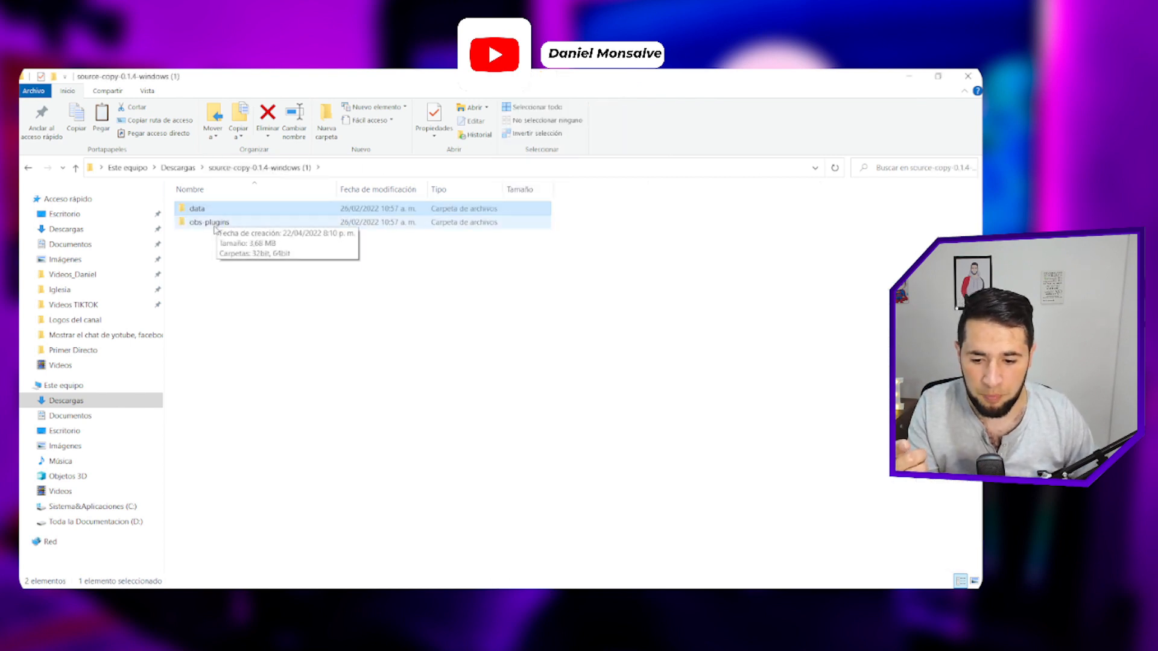
click(215, 227)
double_click(215, 223)
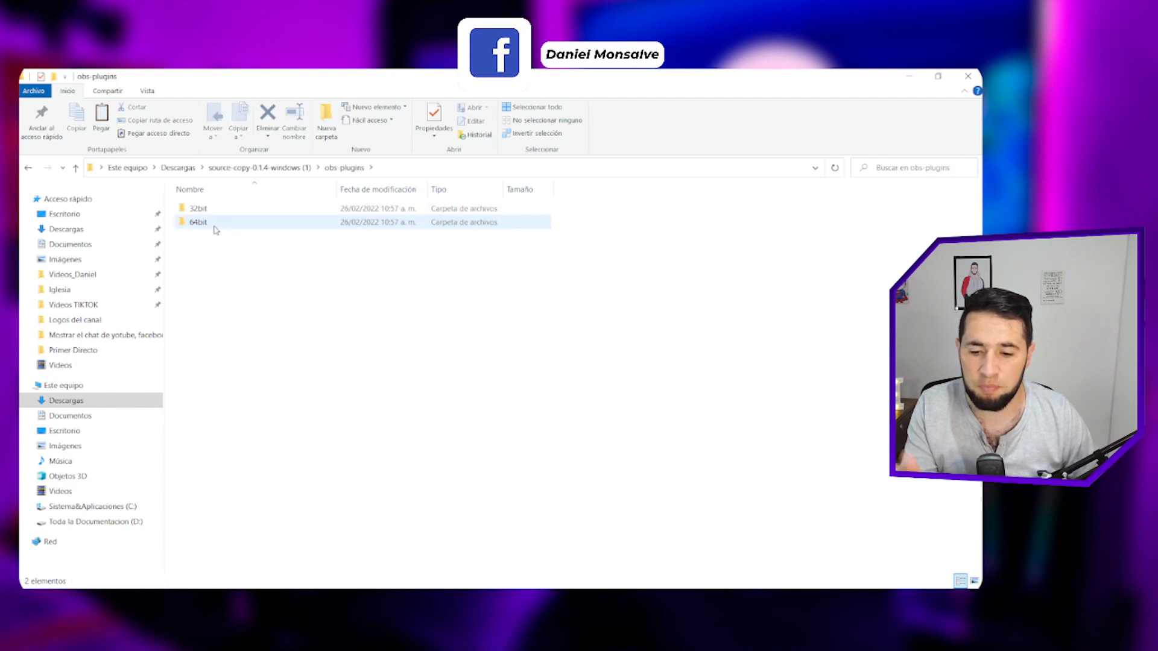
double_click(215, 223)
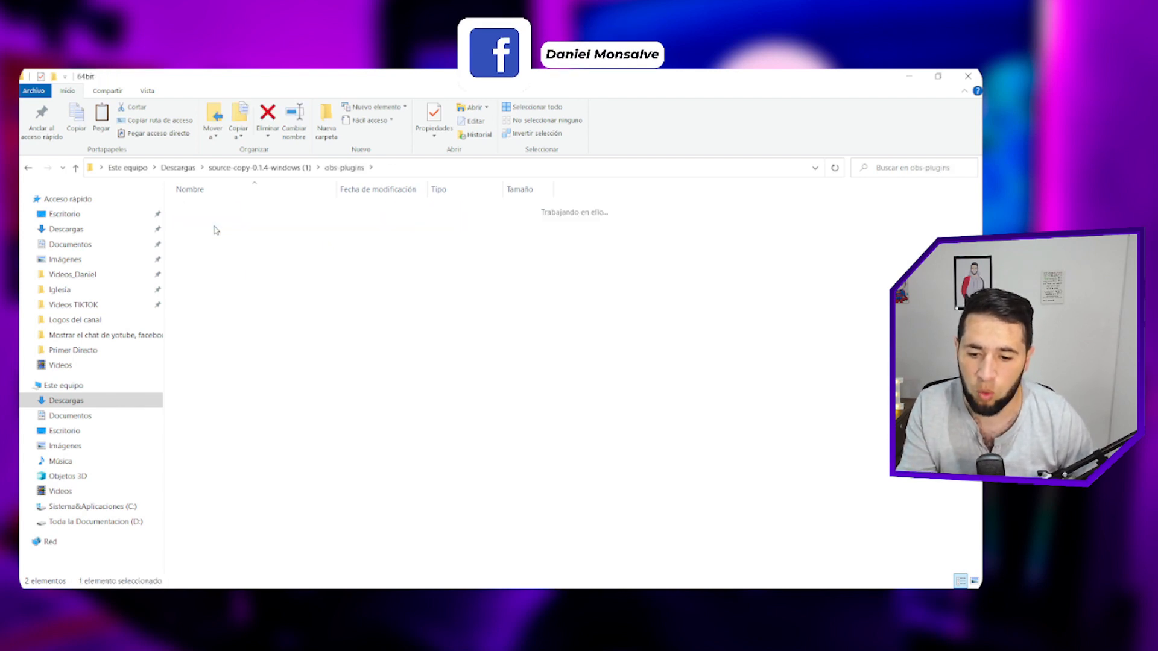
drag(215, 227, 207, 209)
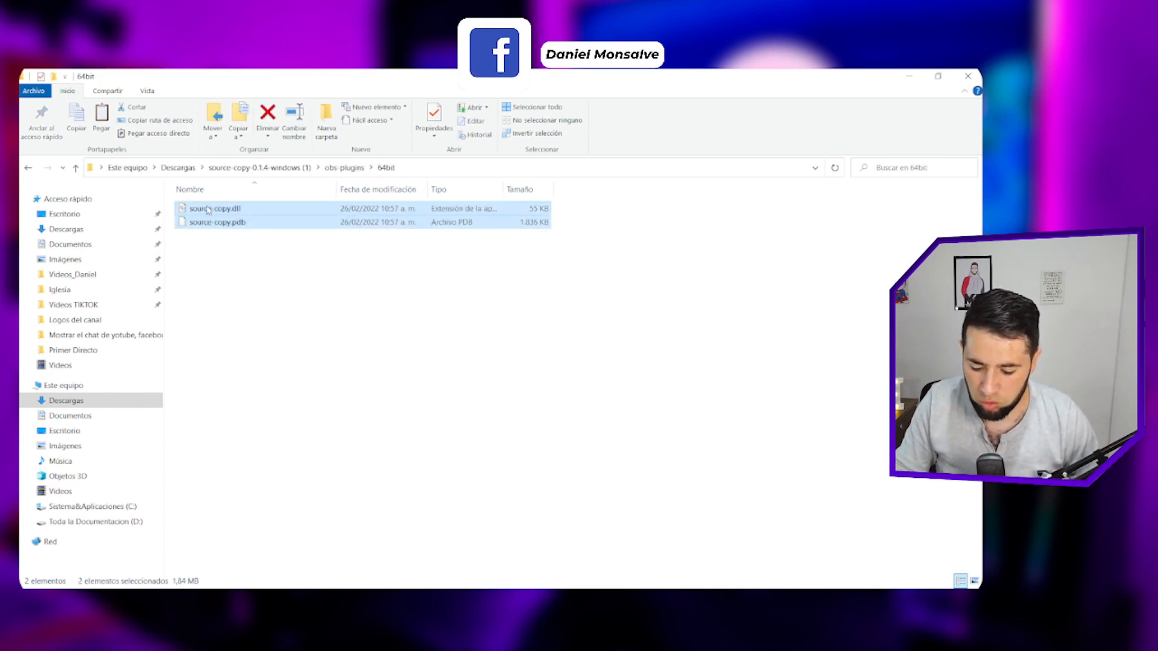
Step: Open the destination folder obs-plugins\64bit inside the obs-studio installation, with the download folder kept alongside
key(super+Left)
click(772, 277)
click(666, 168)
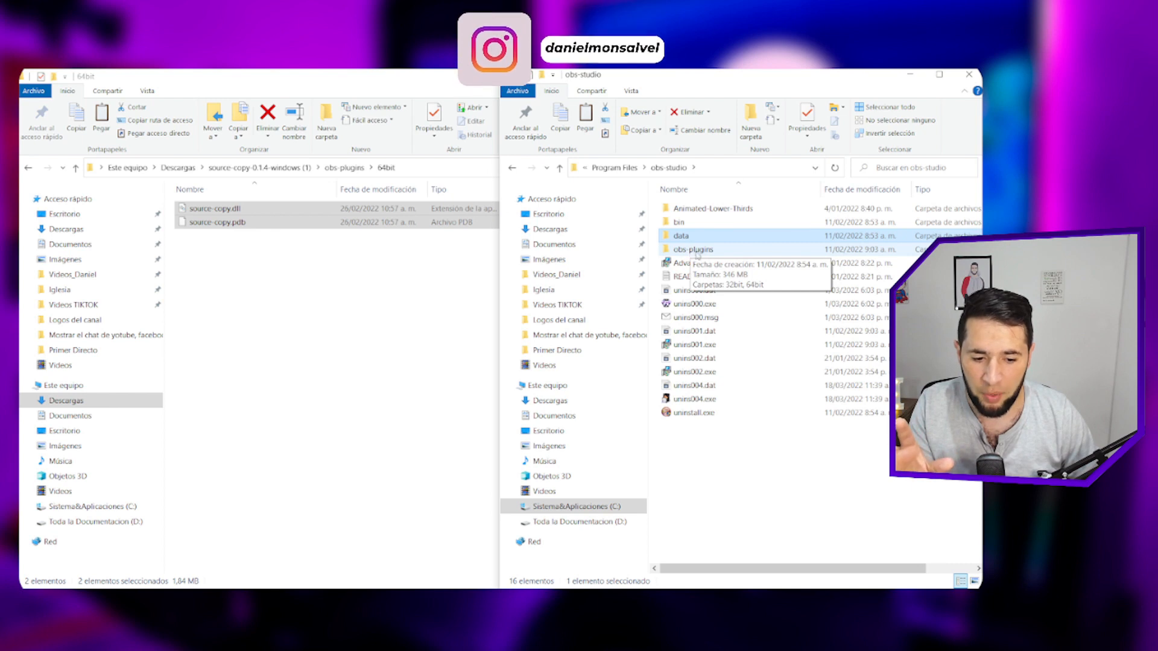
double_click(692, 249)
double_click(687, 222)
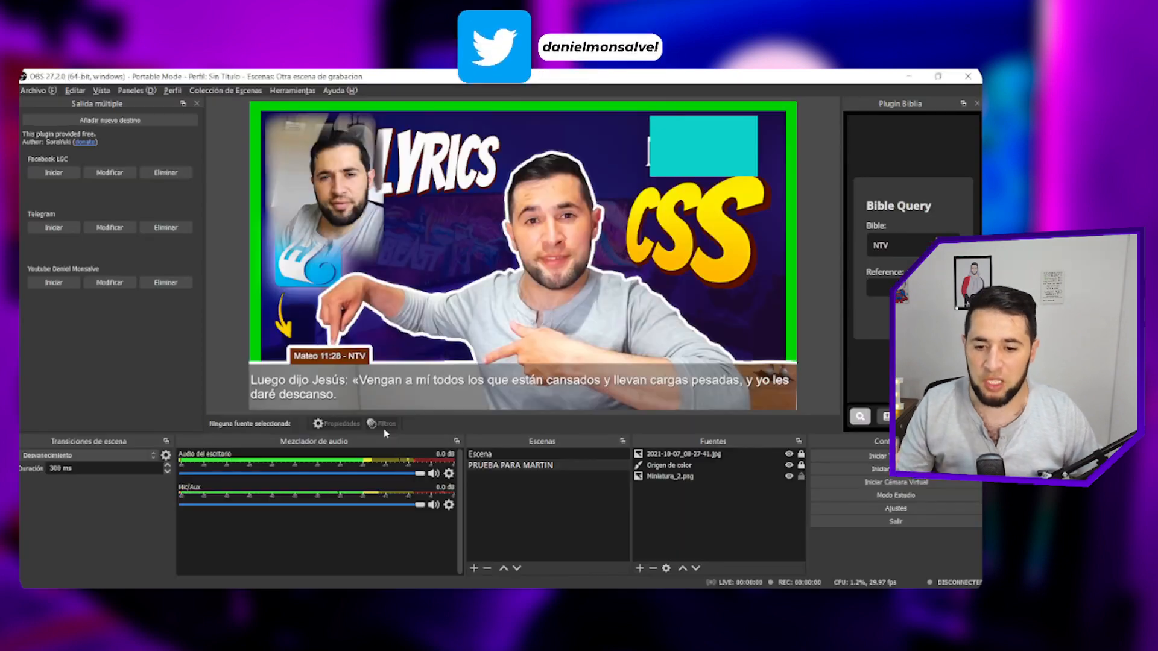
Step: Switch to OBS and look through the Source Copy plugin's scene options, leaving without choosing one
click(291, 91)
mouse_move(302, 193)
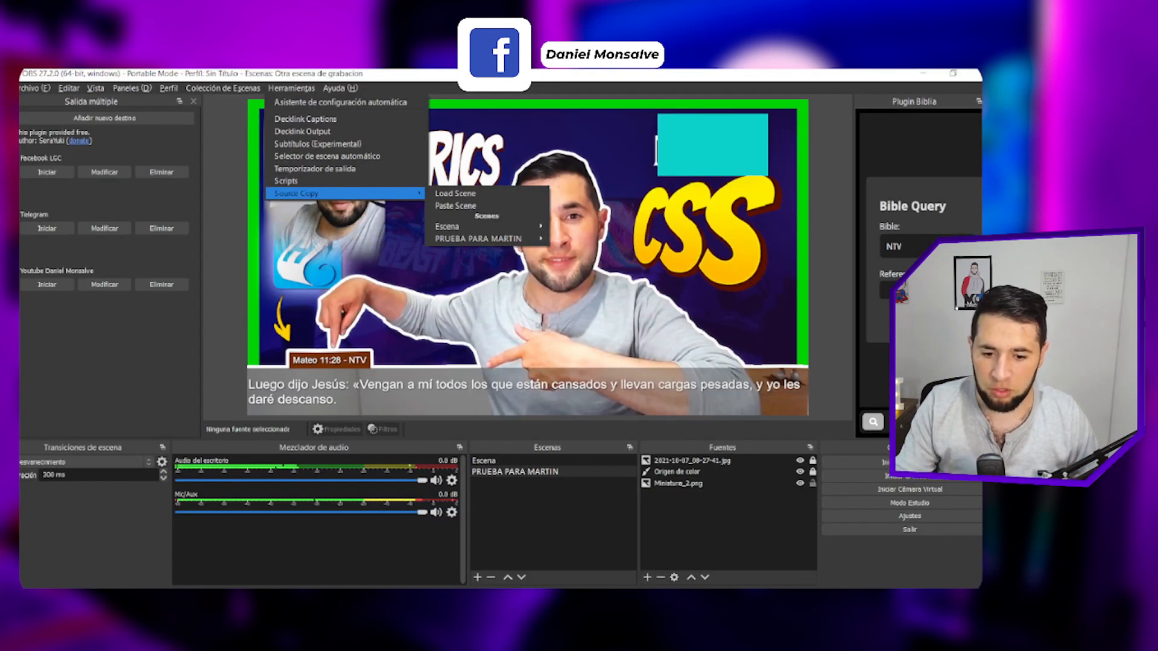
click(320, 212)
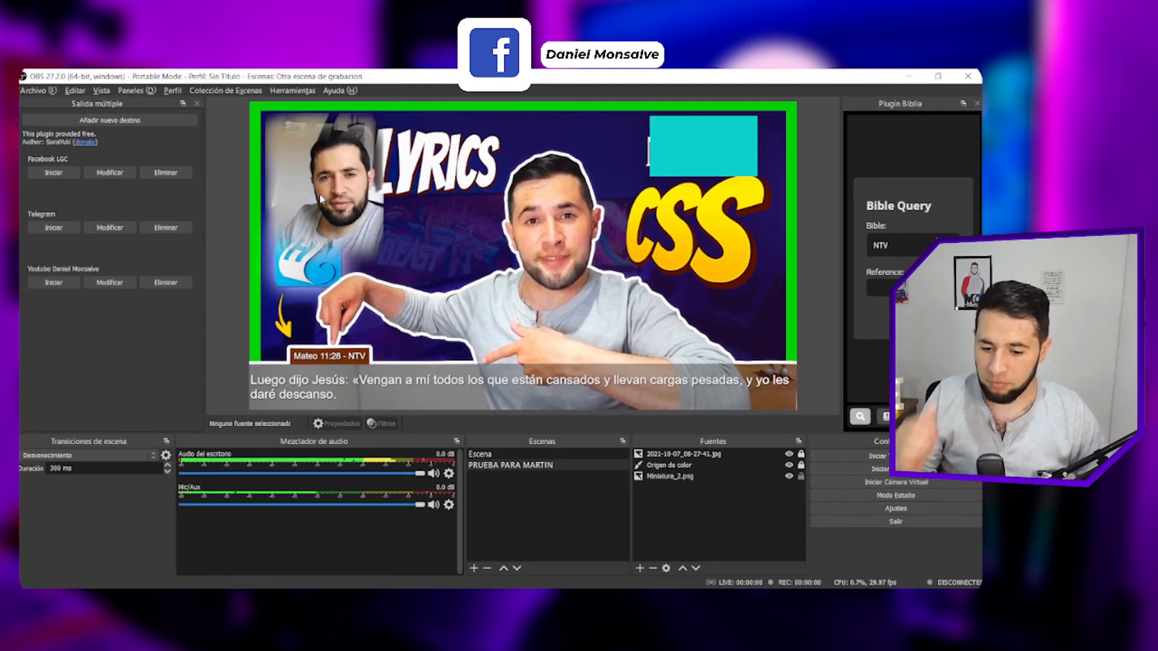
Step: Hide and show the image source 2021-10-07_08-27-41.jpg in the scene PRUEBA PARA MARTIN to identify it
click(511, 466)
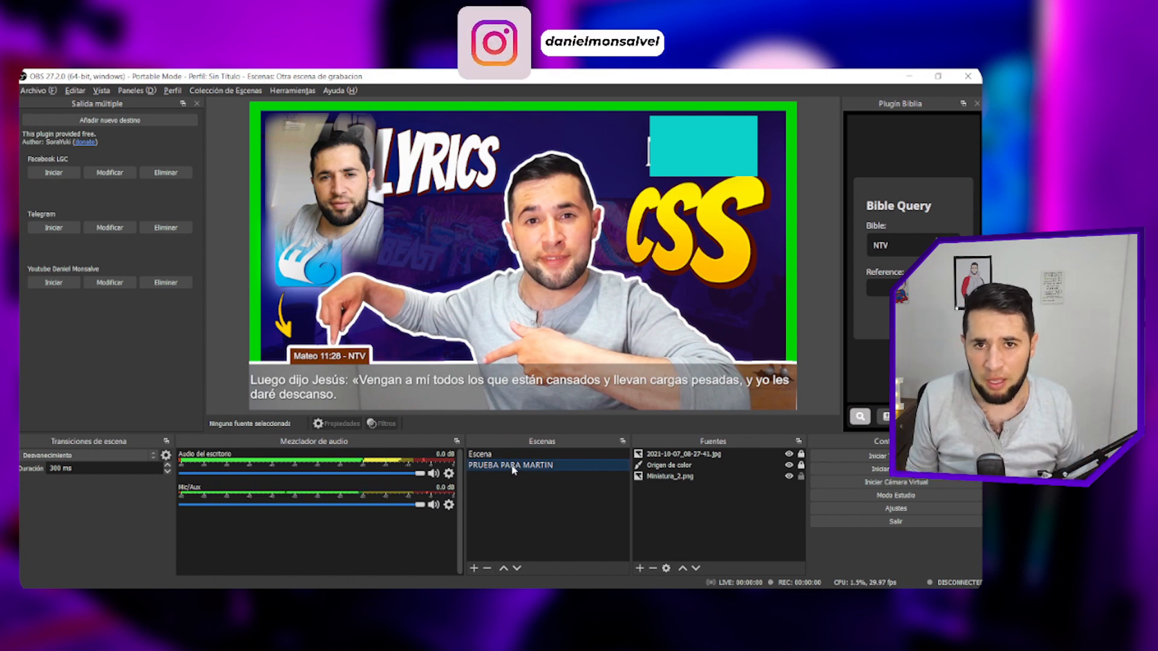
click(666, 458)
click(789, 454)
click(788, 454)
click(789, 455)
click(789, 455)
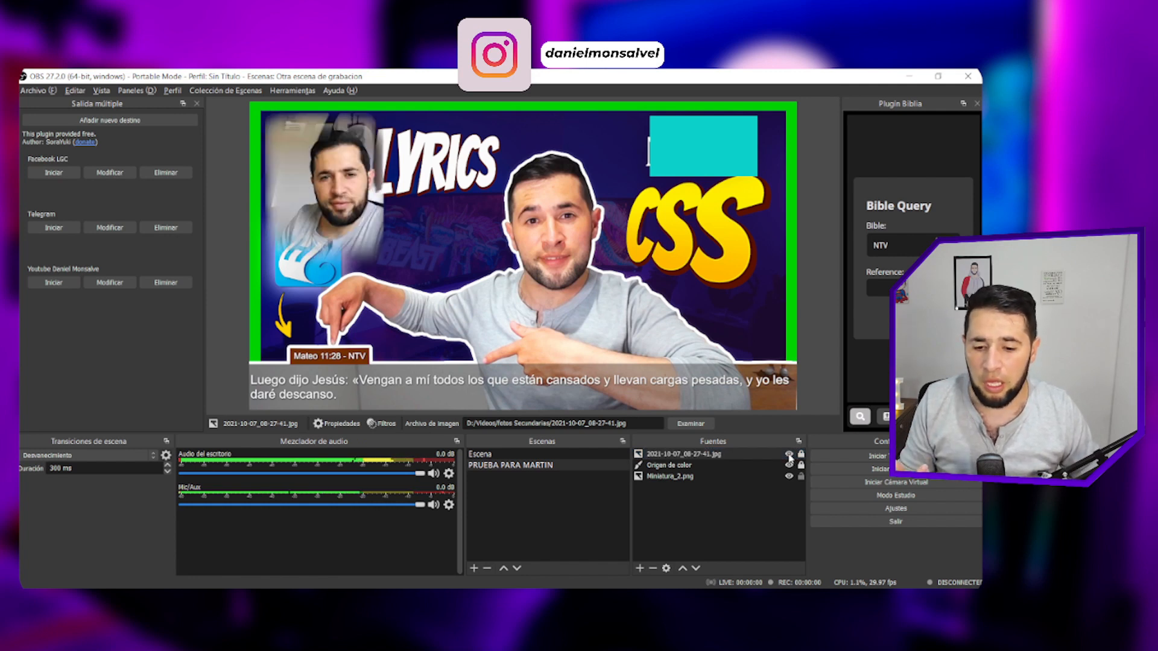
click(788, 454)
click(789, 455)
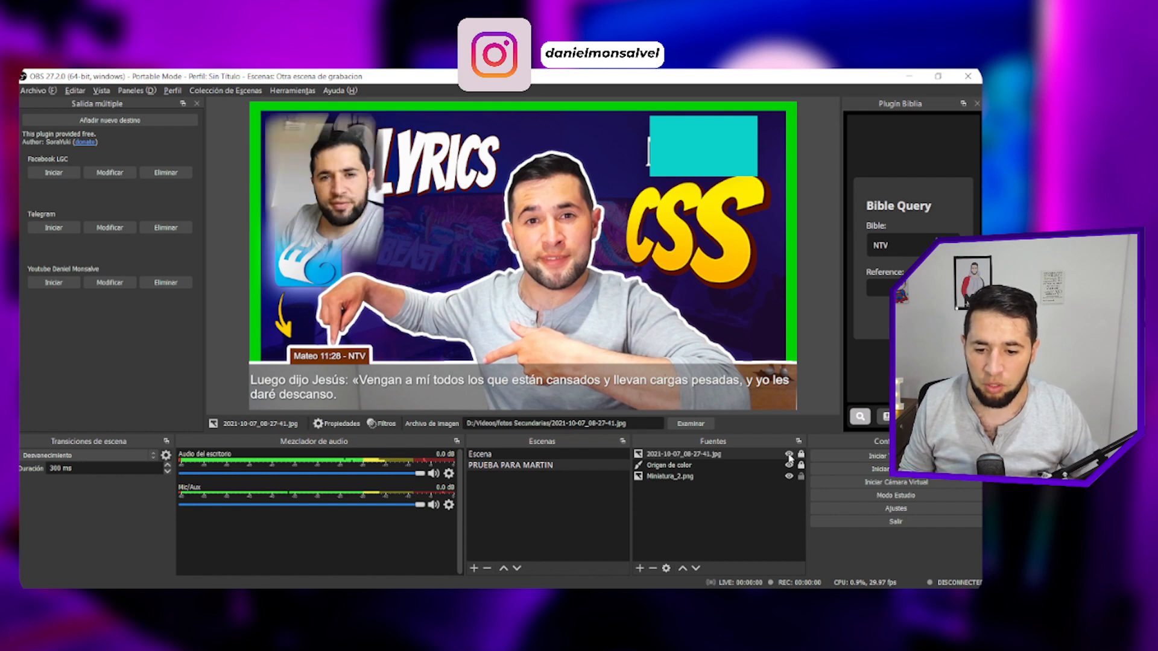
click(788, 454)
click(789, 455)
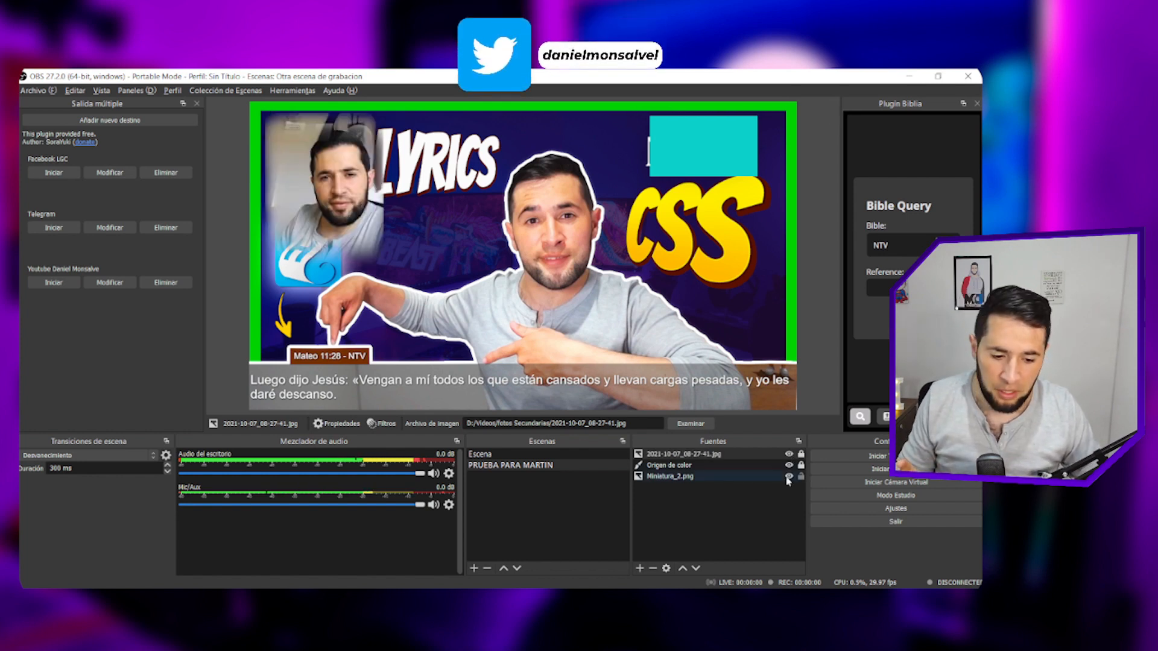
Step: Hide and show the source Origen de color, and slightly enlarge its turquoise rectangle in the preview
click(789, 465)
click(789, 465)
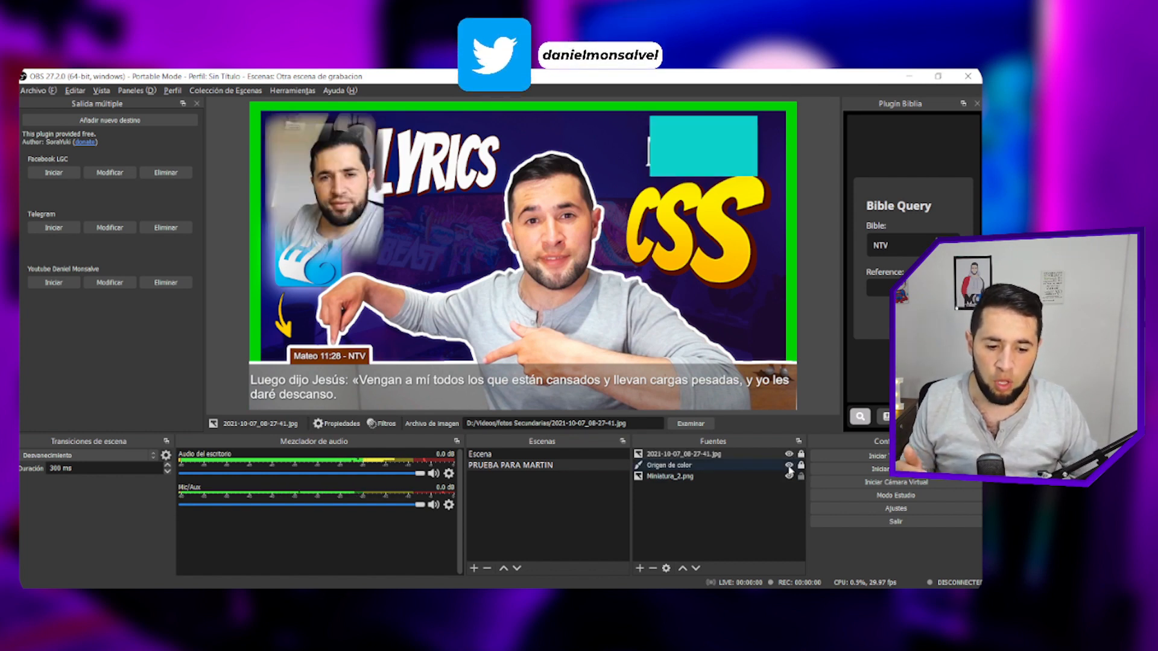
click(746, 467)
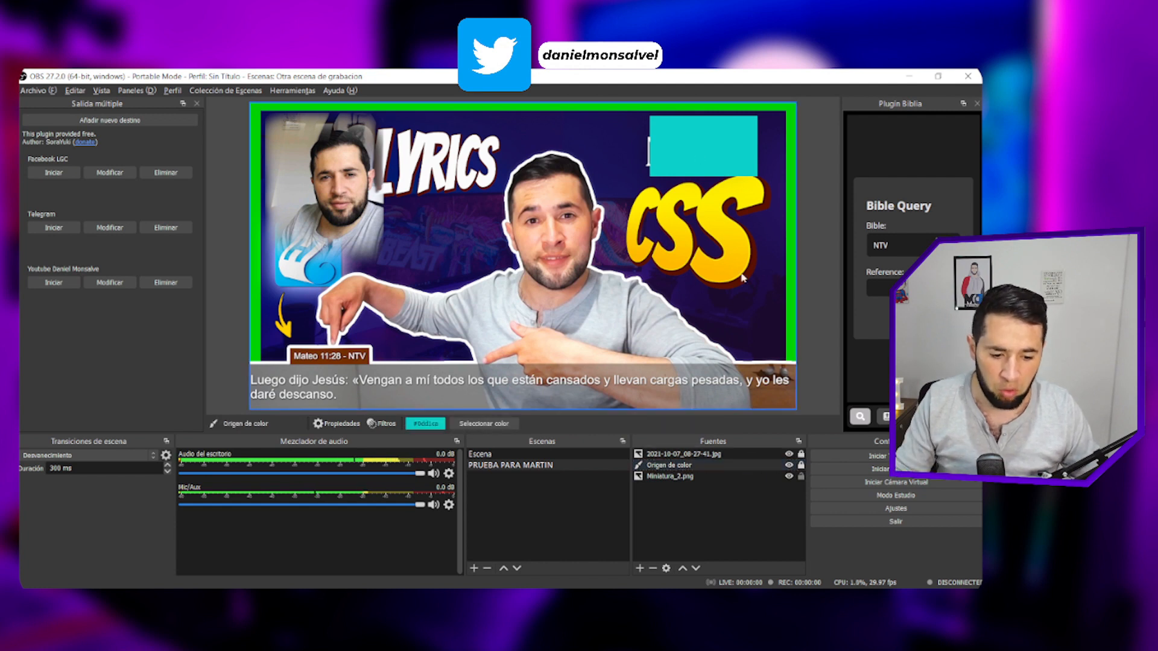
click(790, 466)
click(789, 465)
drag(649, 144, 634, 149)
Step: Hide and show the source Miniatura_2.png to identify it, and clear the source selection
click(723, 476)
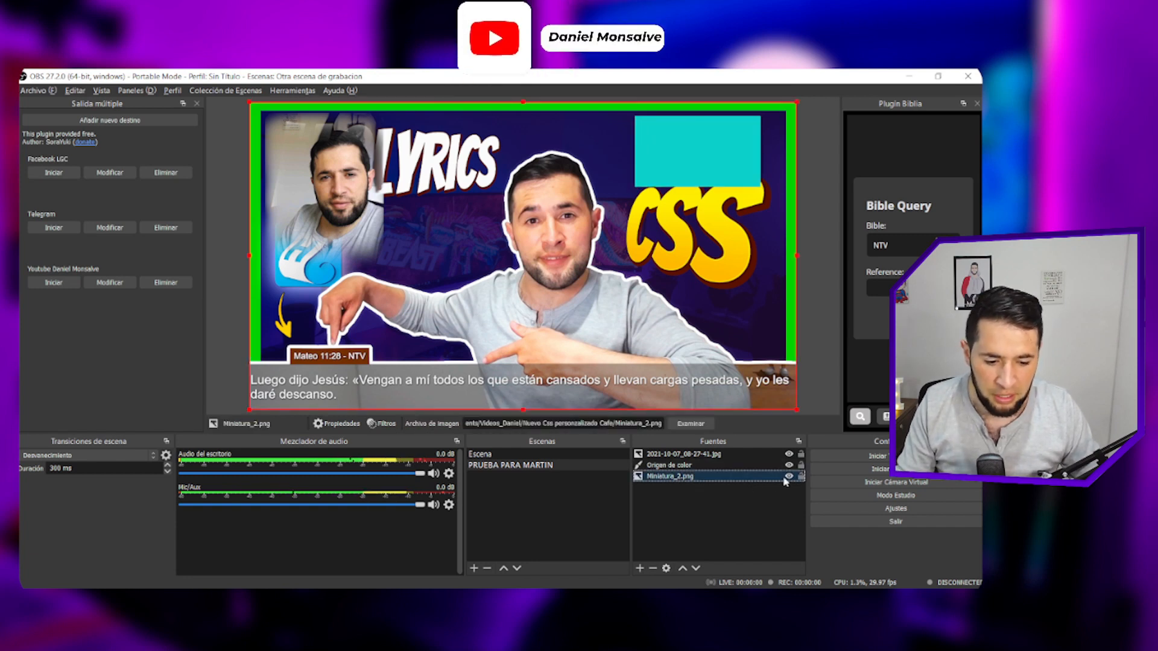
click(788, 476)
click(789, 475)
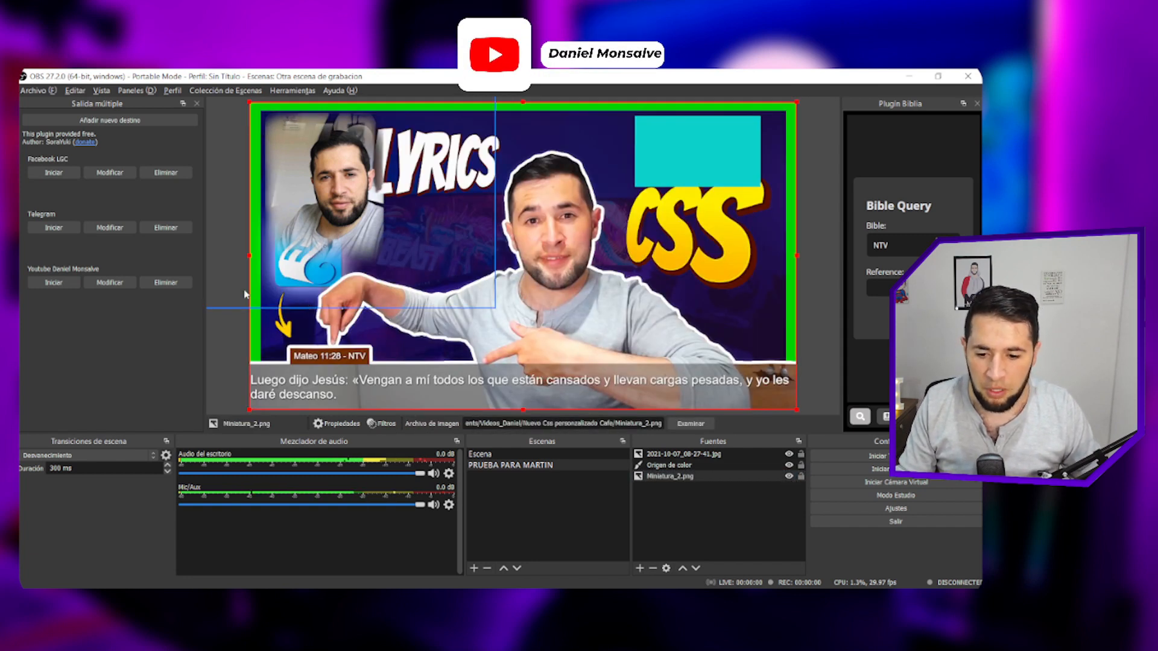
click(232, 374)
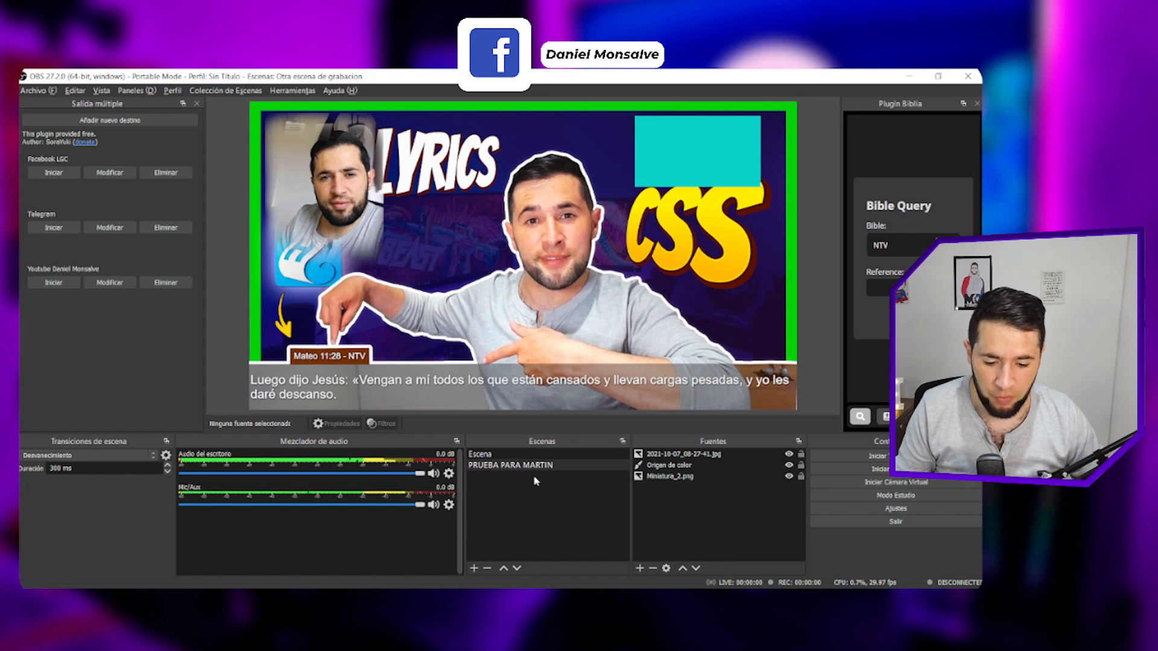
Step: Copy the whole scene PRUEBA PARA MARTIN with Source Copy's Copy Scene command
click(290, 92)
mouse_move(306, 197)
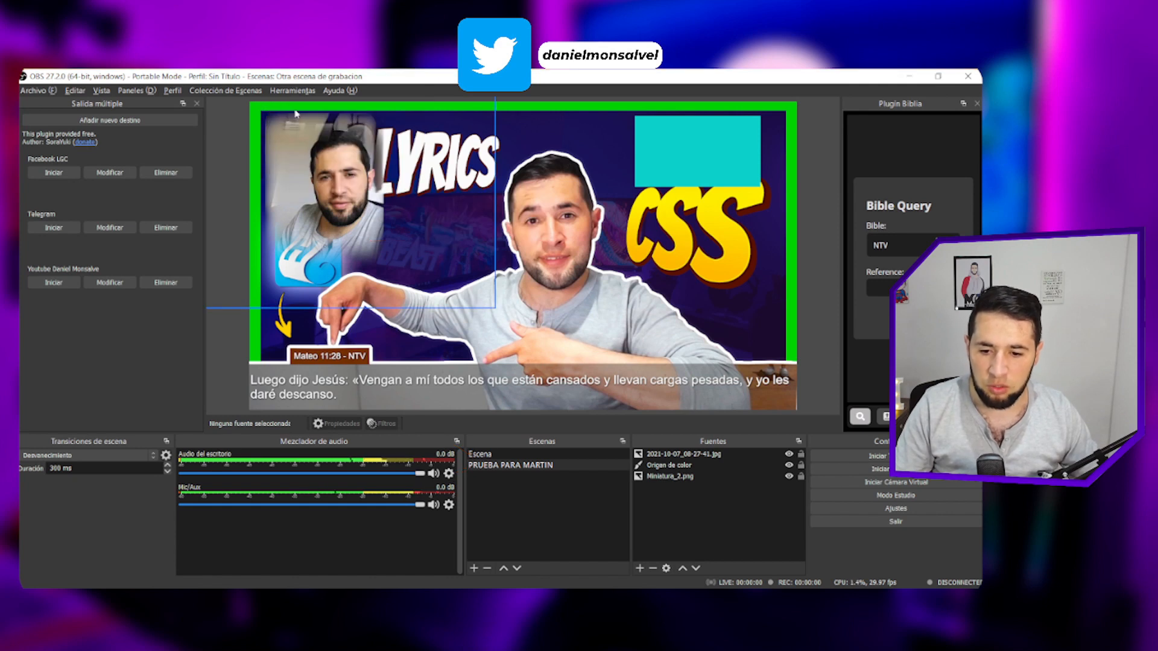
click(291, 92)
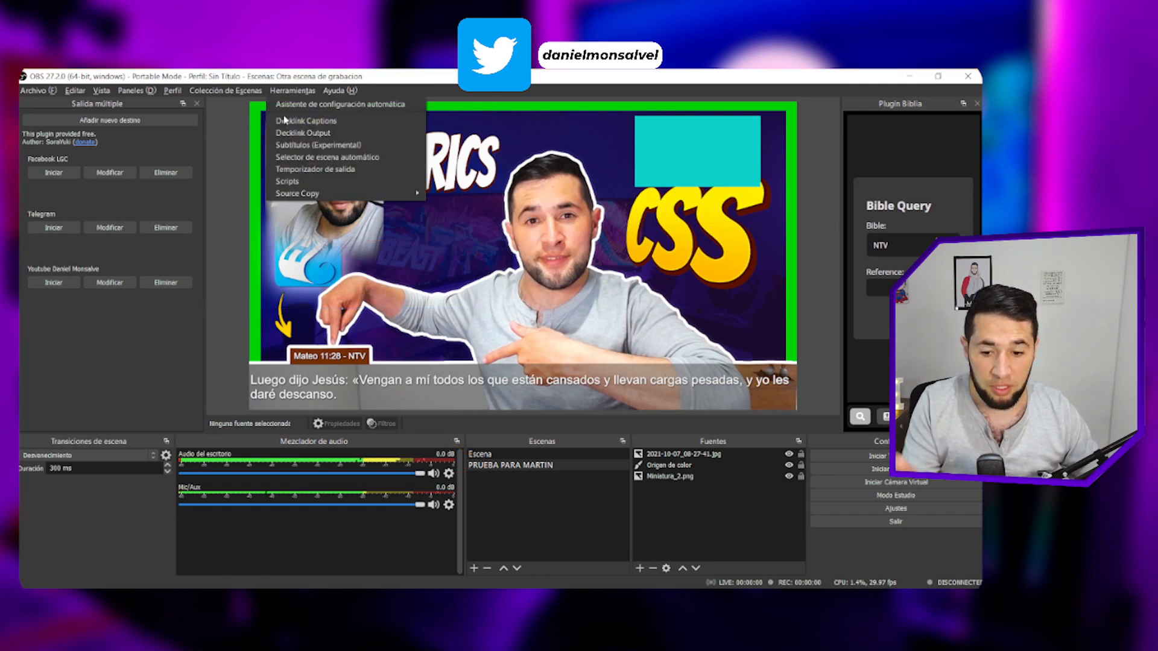
mouse_move(313, 196)
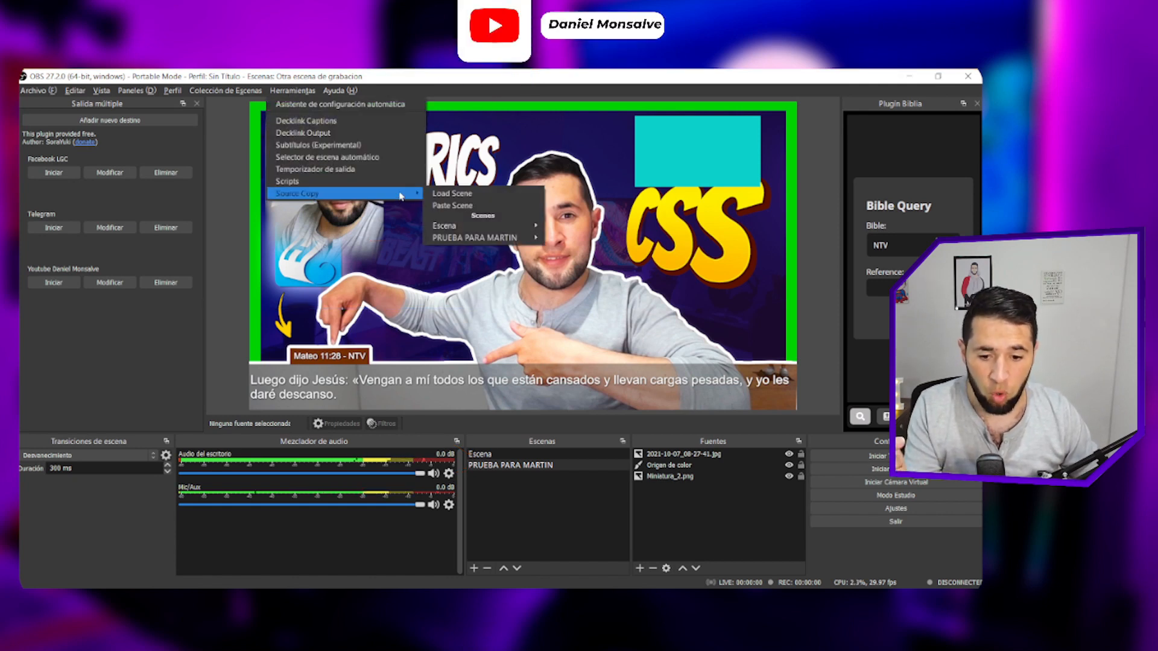
mouse_move(449, 243)
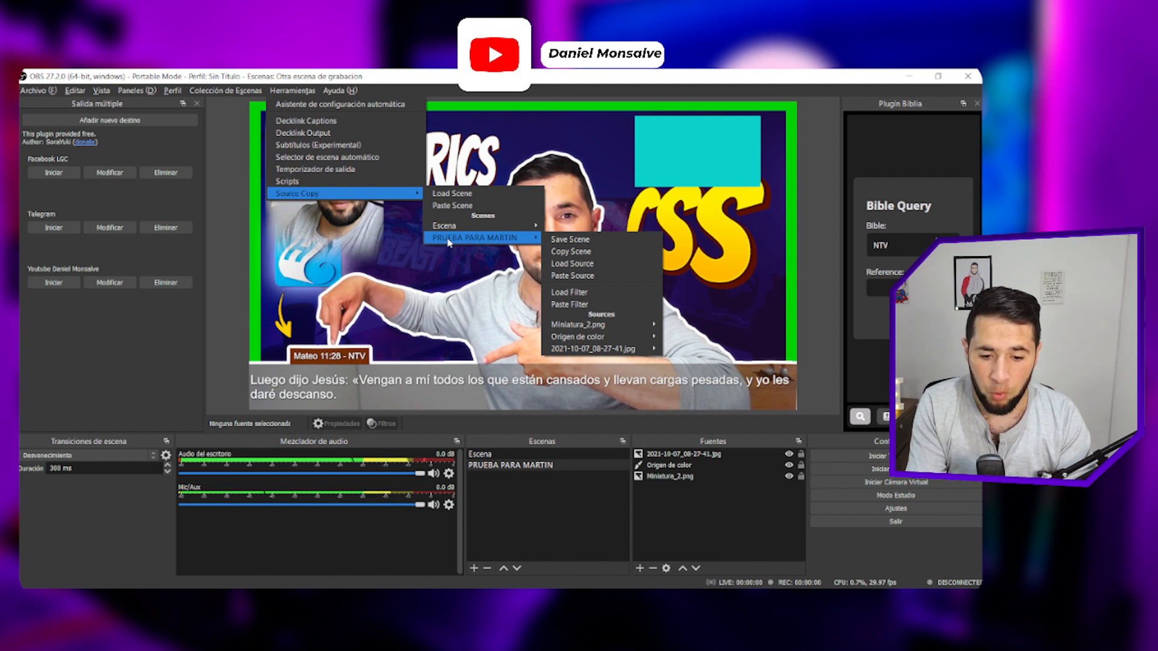
click(572, 254)
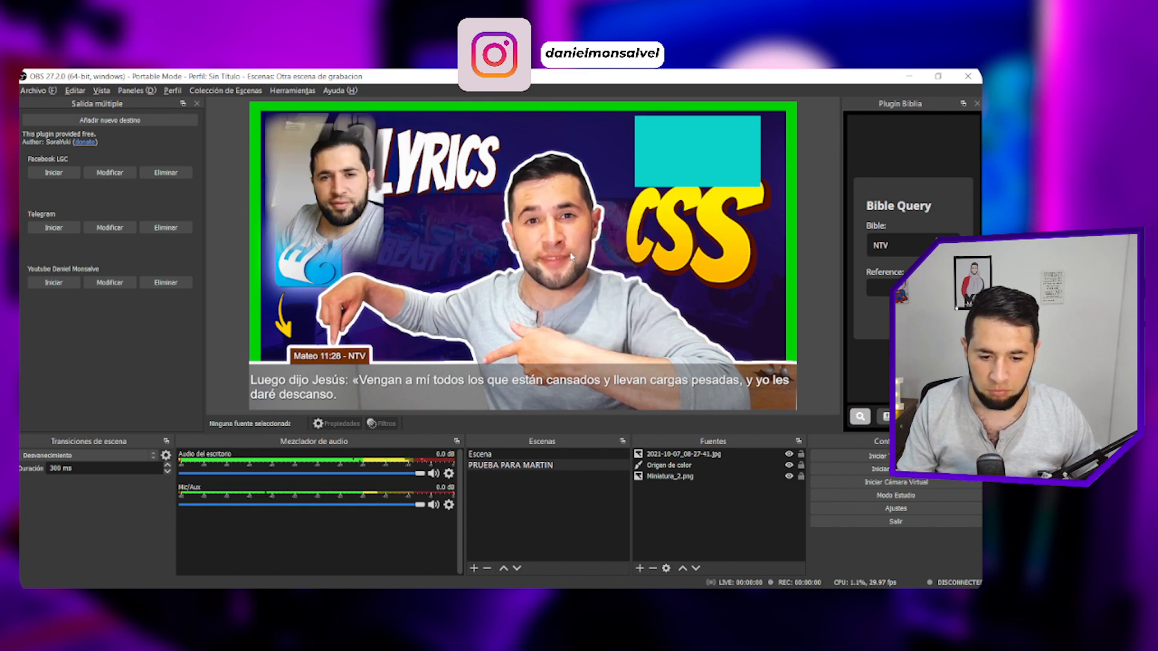
Step: Switch to the scene collection Sin Título and paste the copied scene into it with Source Copy's Paste Scene command
click(226, 91)
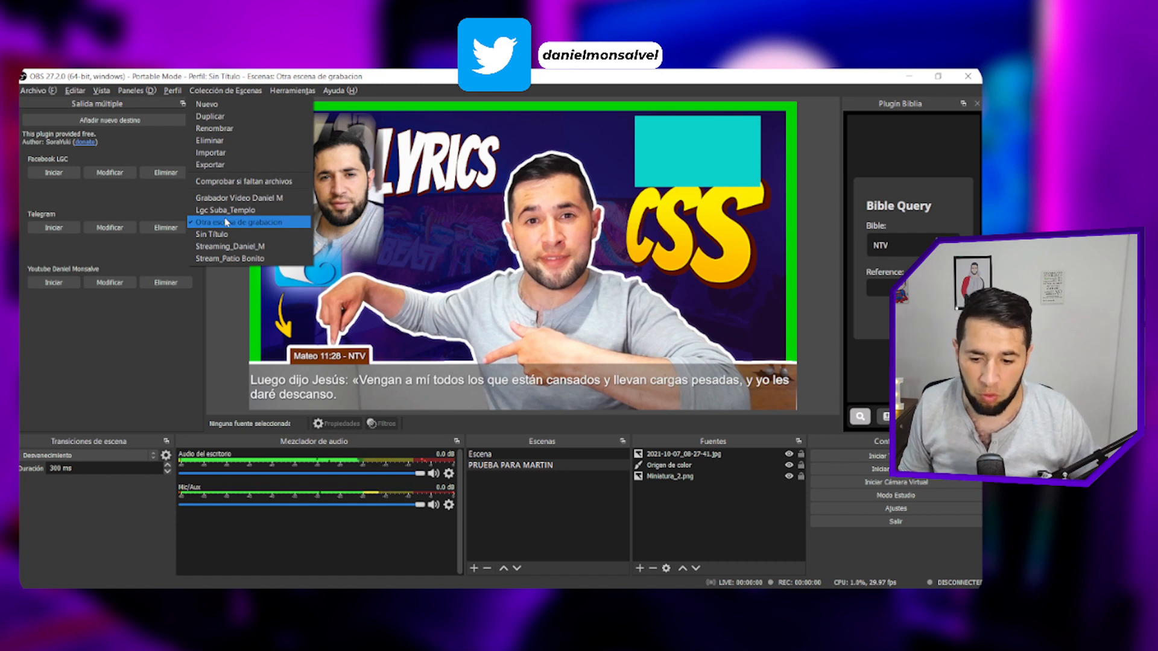
click(228, 235)
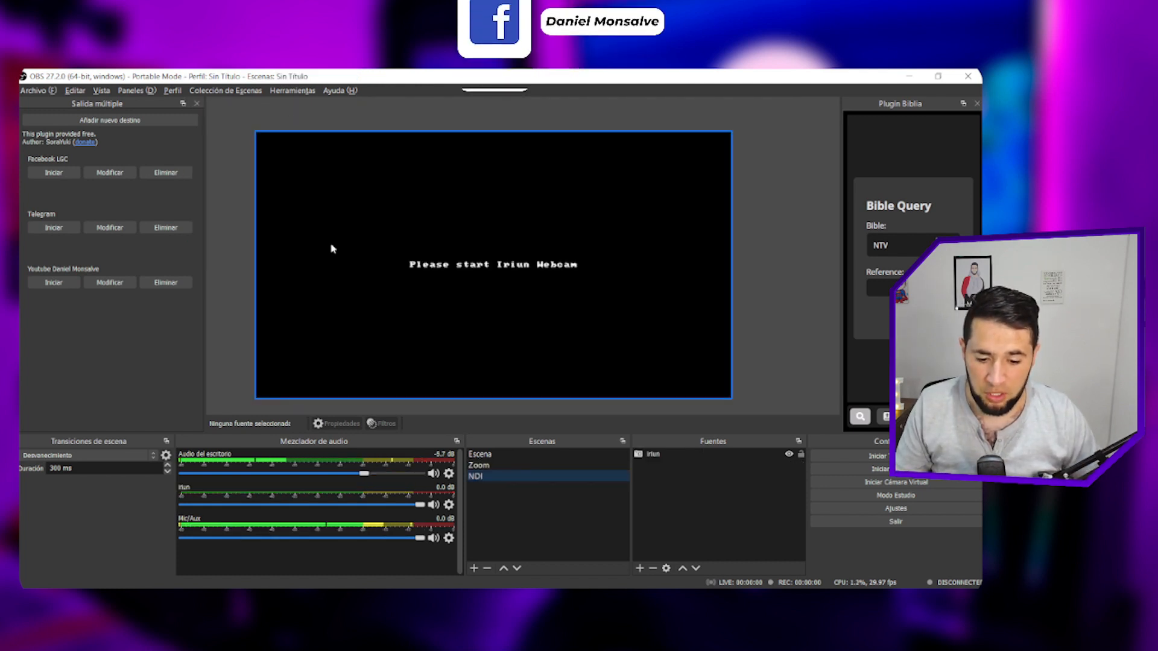
click(279, 92)
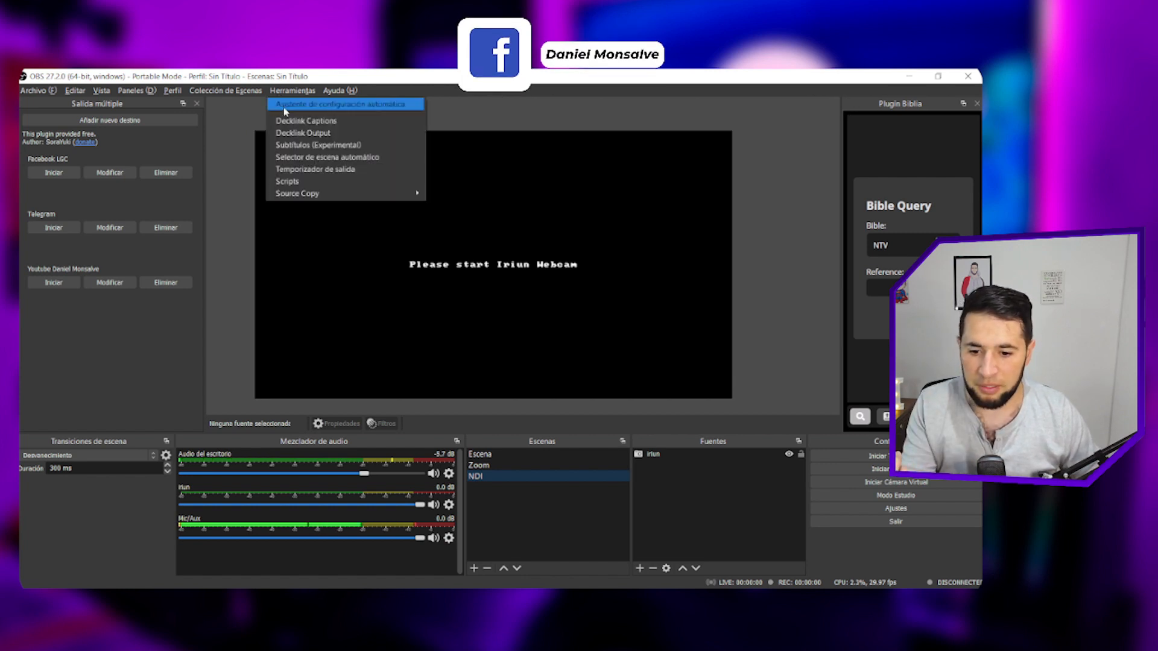
mouse_move(326, 196)
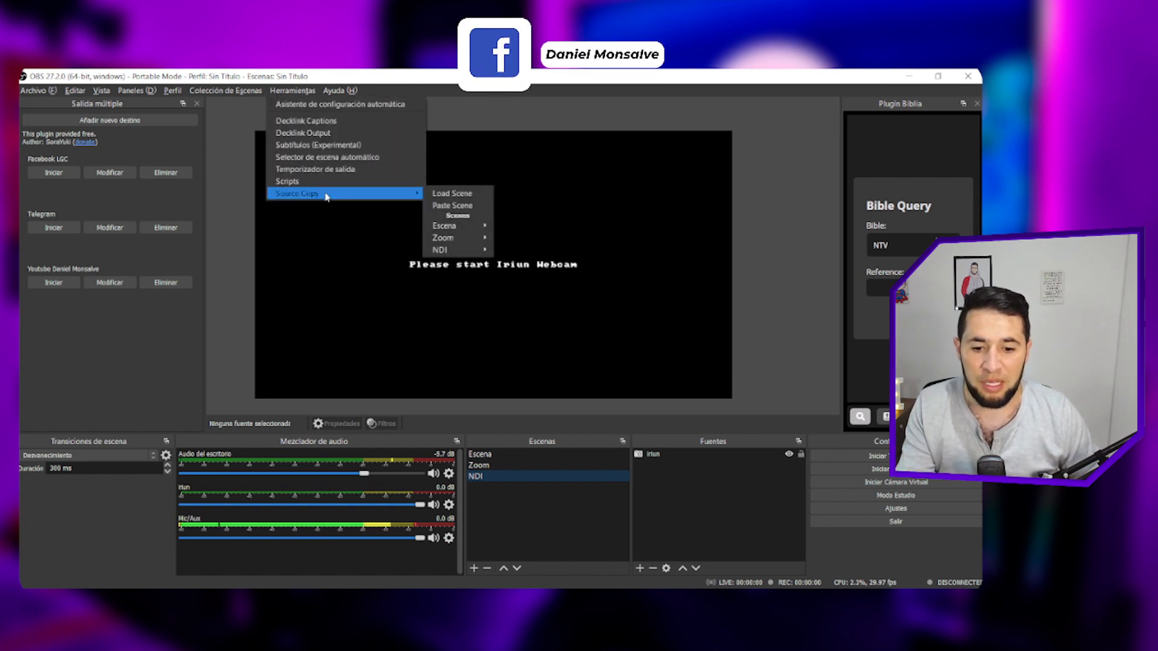
click(436, 206)
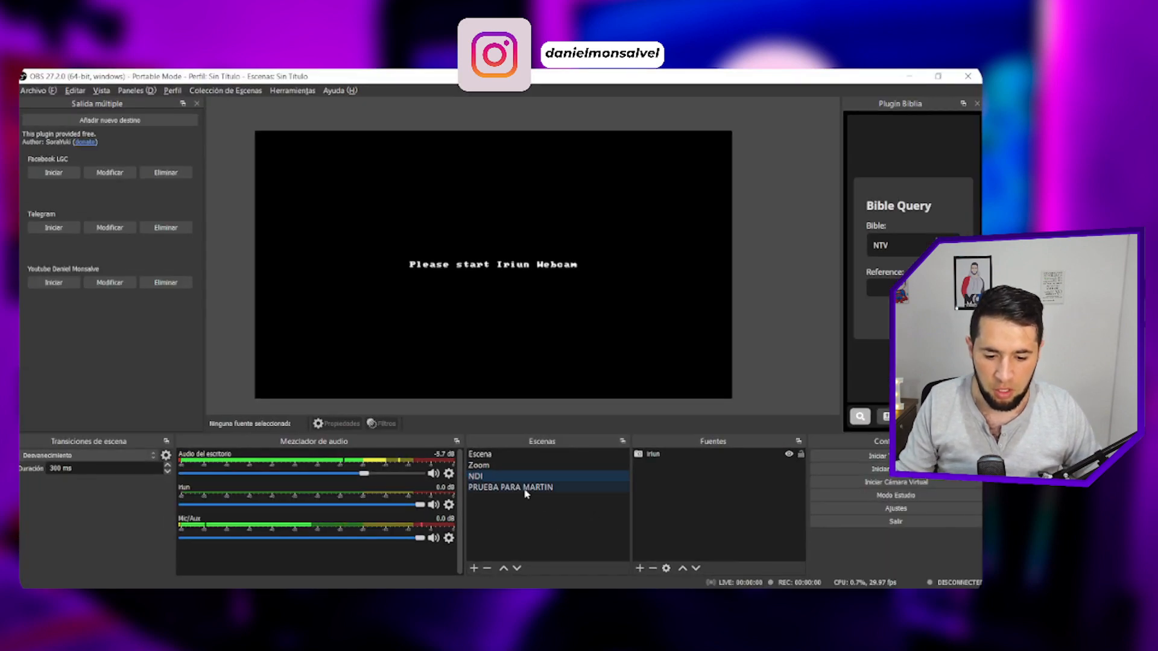
Step: Display the pasted scene PRUEBA PARA MARTIN, and hide and show its sources to check them
click(484, 460)
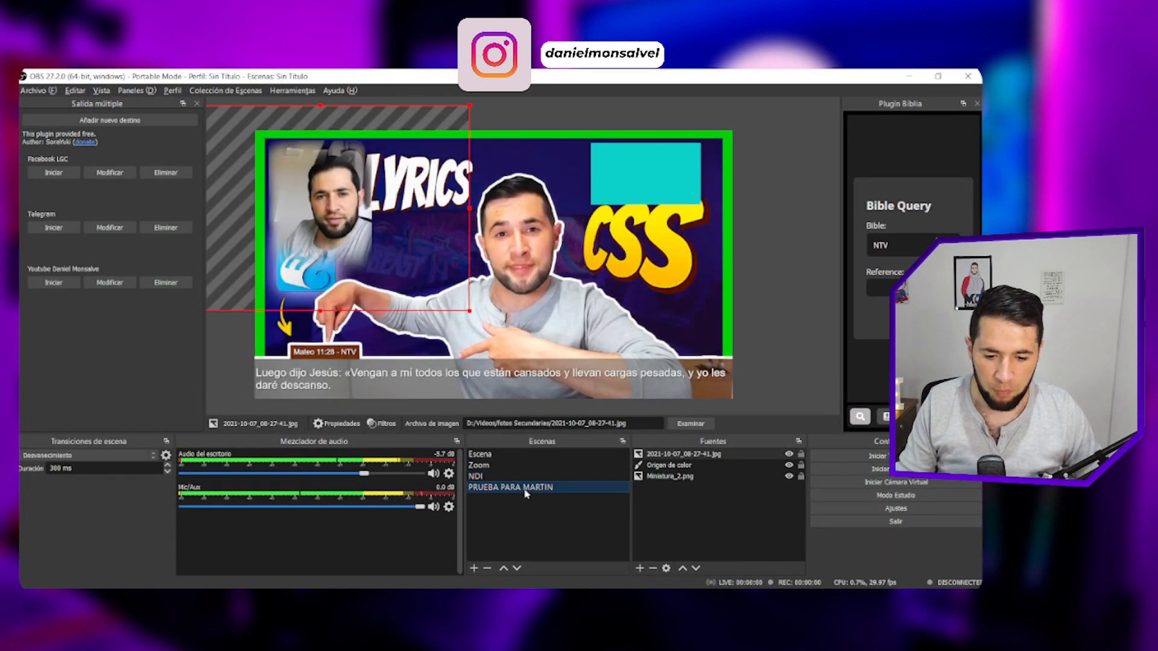
click(688, 504)
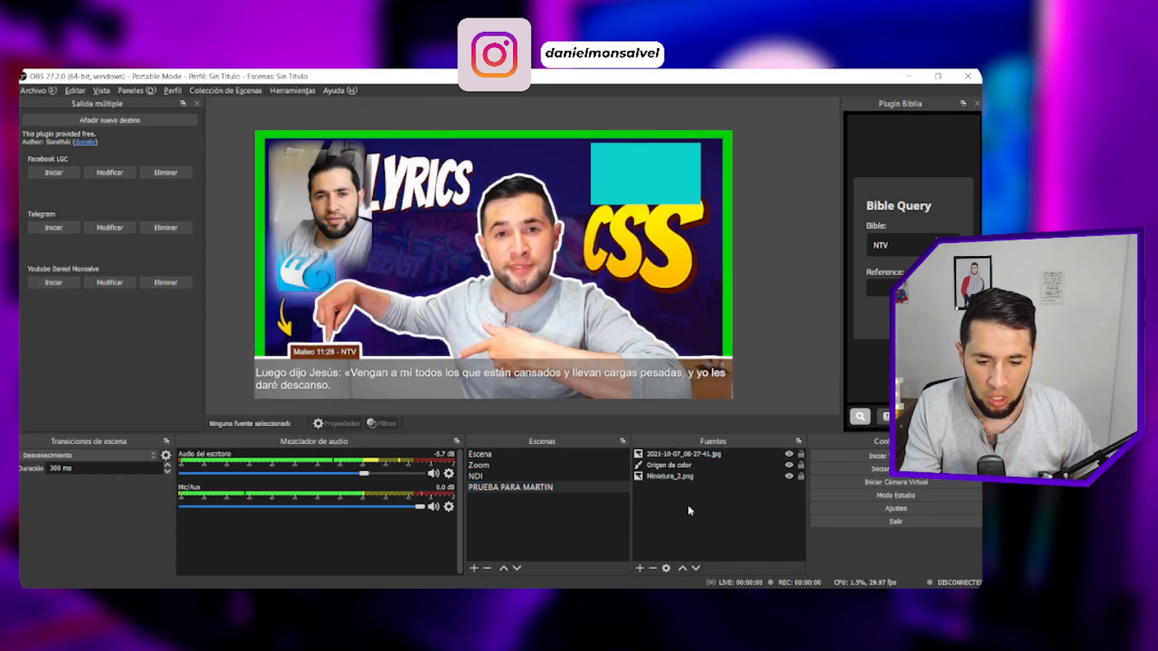
click(669, 454)
click(789, 455)
click(789, 455)
click(789, 466)
click(789, 465)
click(789, 466)
click(788, 466)
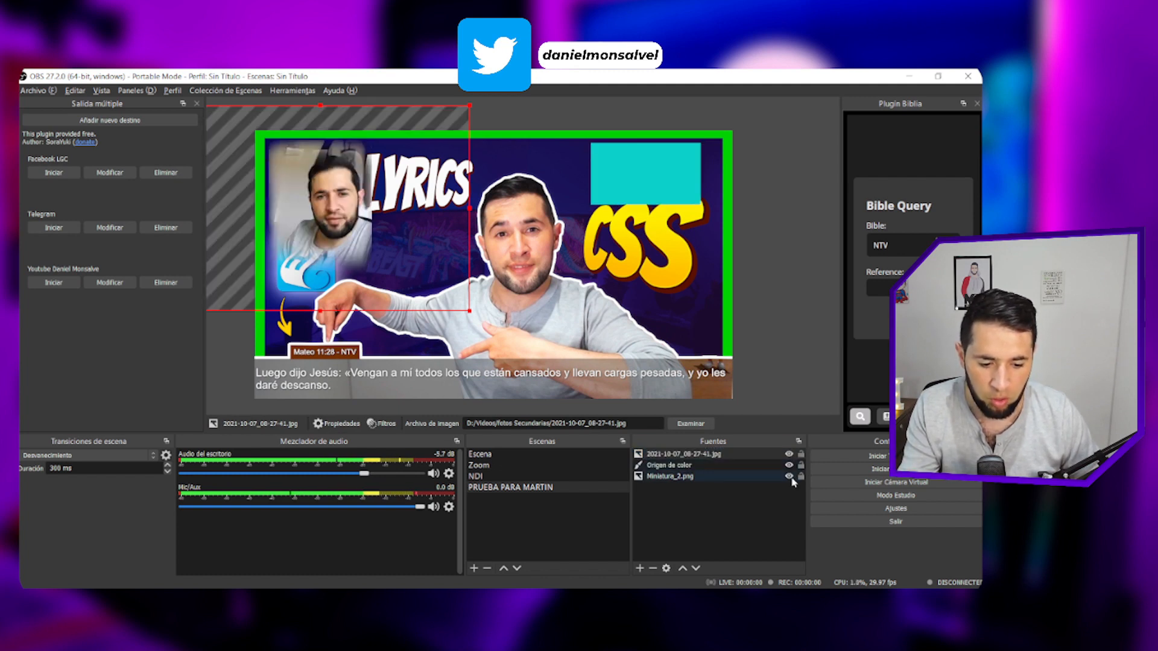
click(789, 477)
click(789, 476)
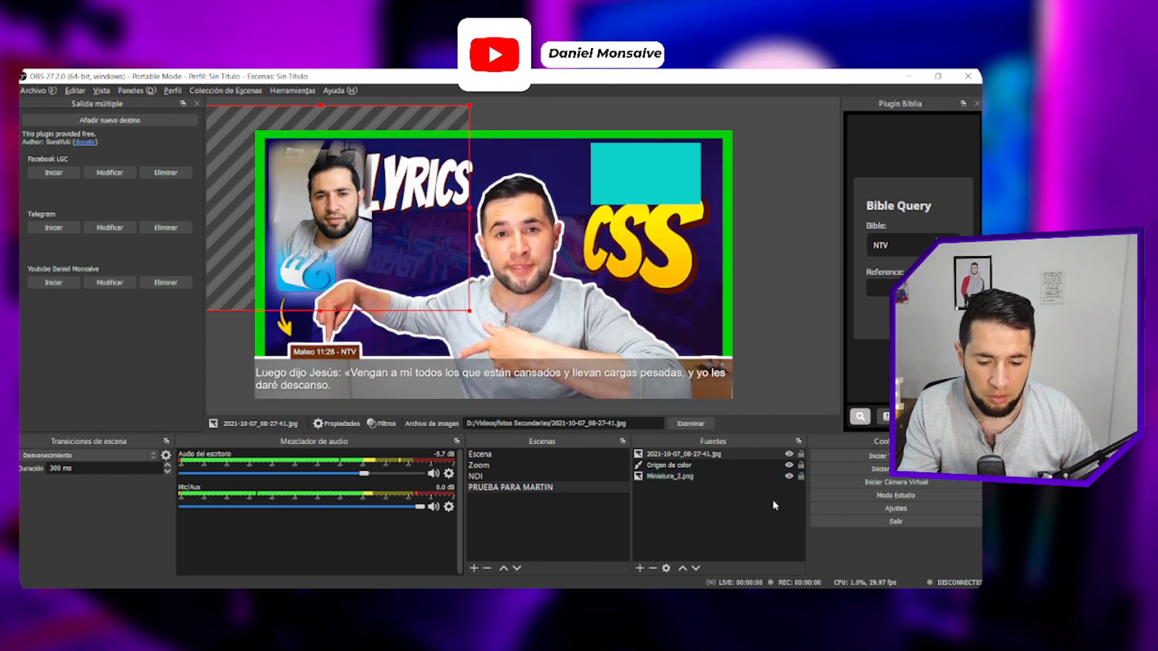
click(758, 511)
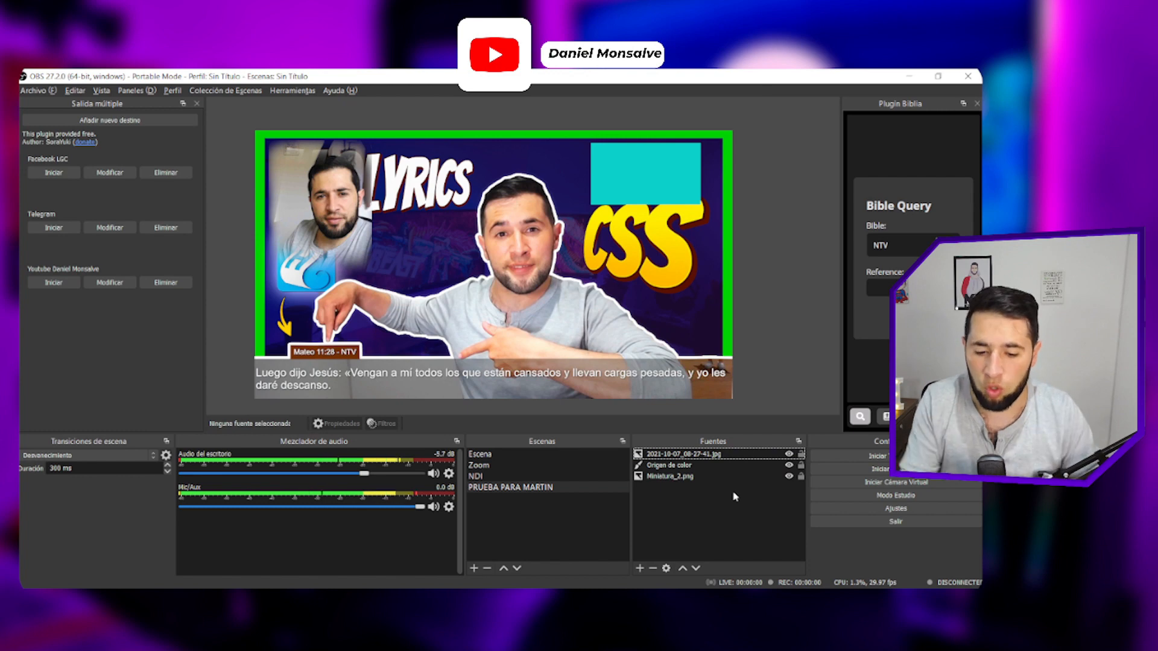
Step: Delete the pasted scene PRUEBA PARA MARTIN from the collection Sin Título
click(573, 487)
key(Delete)
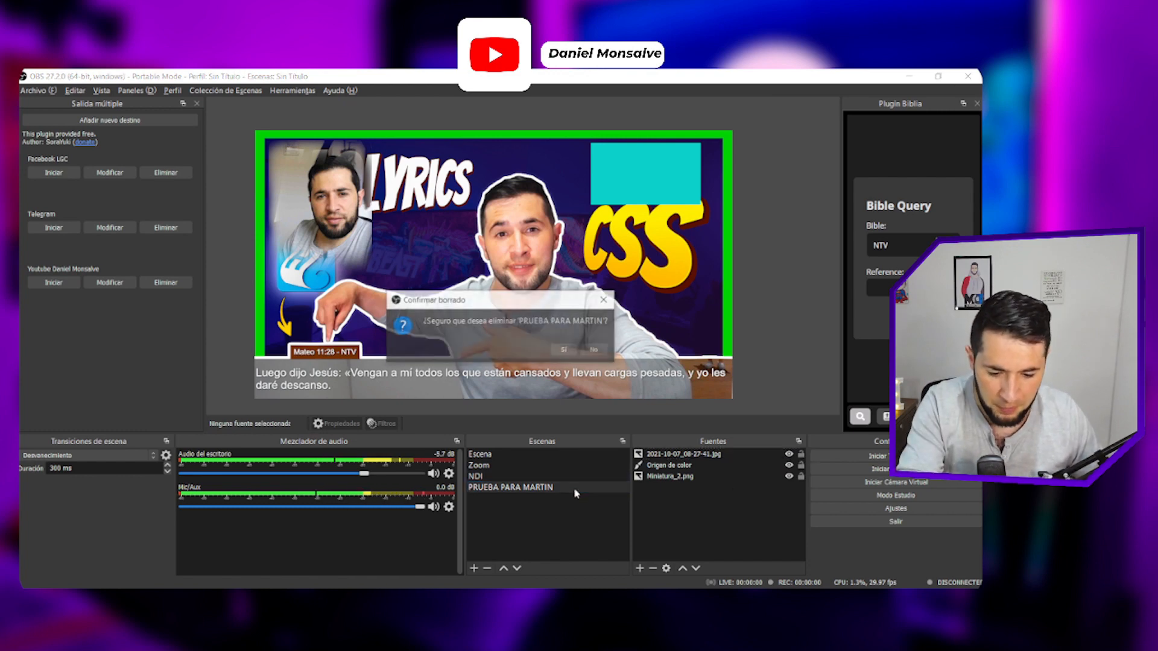
click(563, 349)
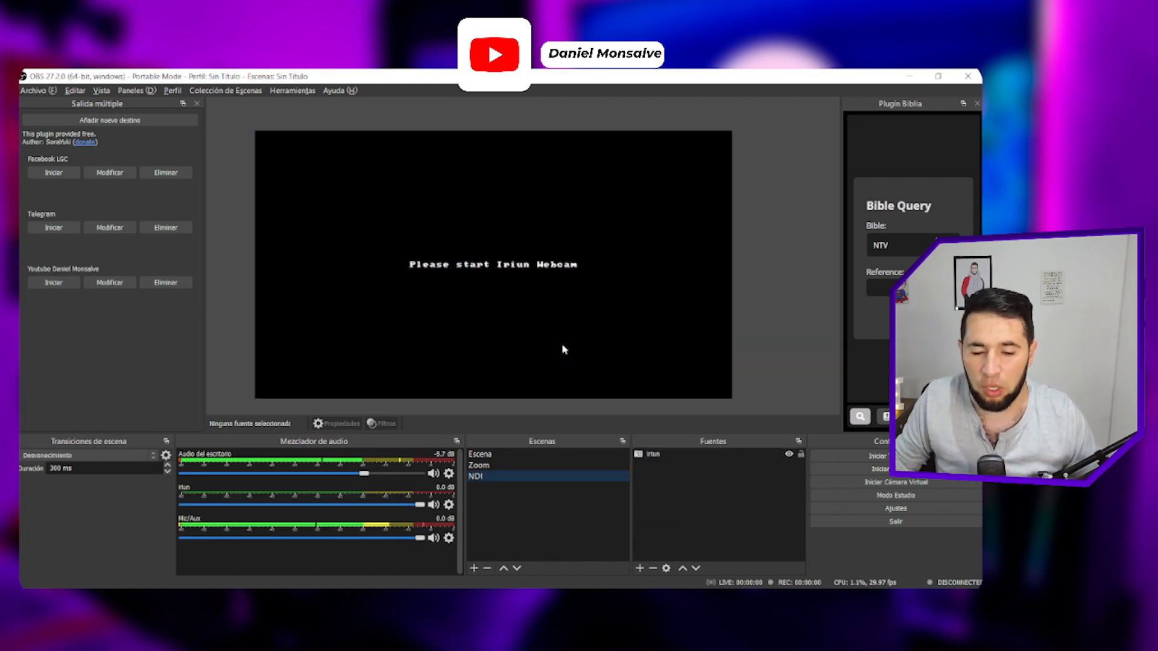
Step: In the collection Otra escena de grabacion, save the scene PRUEBA PARA MARTIN with Source Copy as the JSON file Prueba Martin_1 in Descargas
click(206, 91)
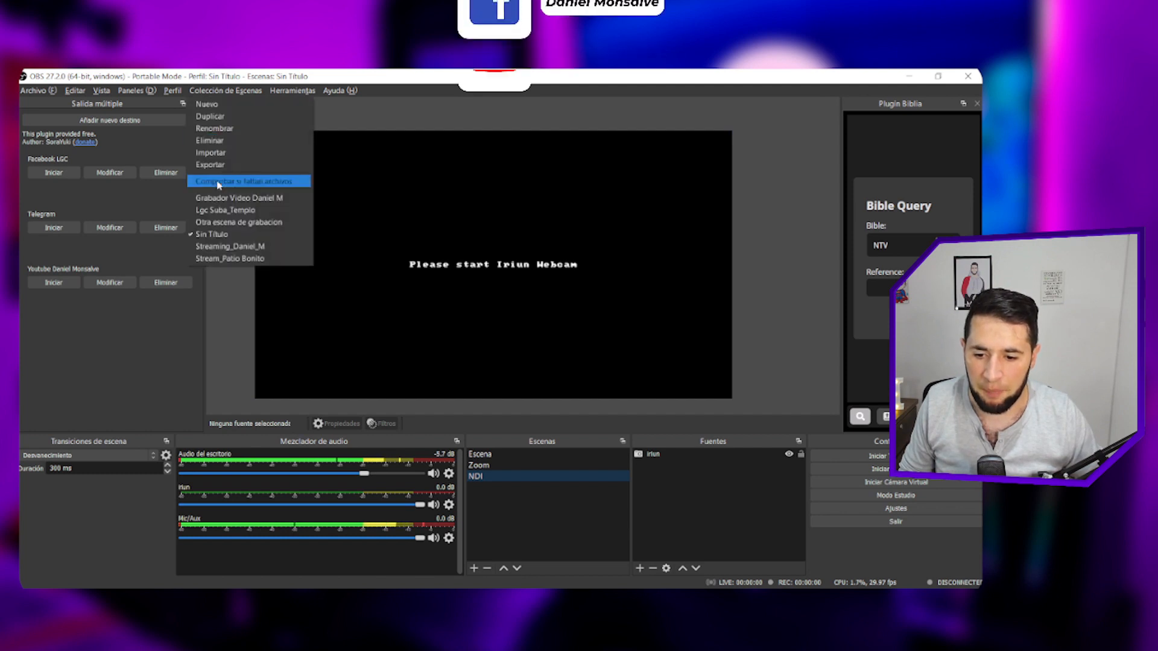
click(219, 222)
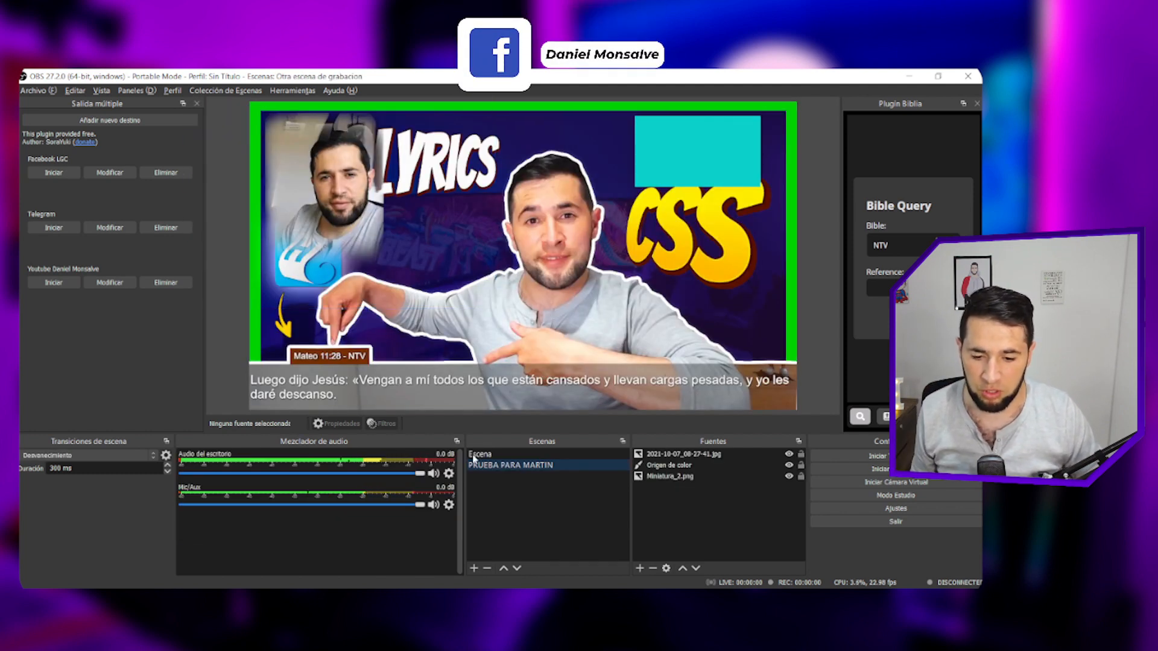
click(292, 90)
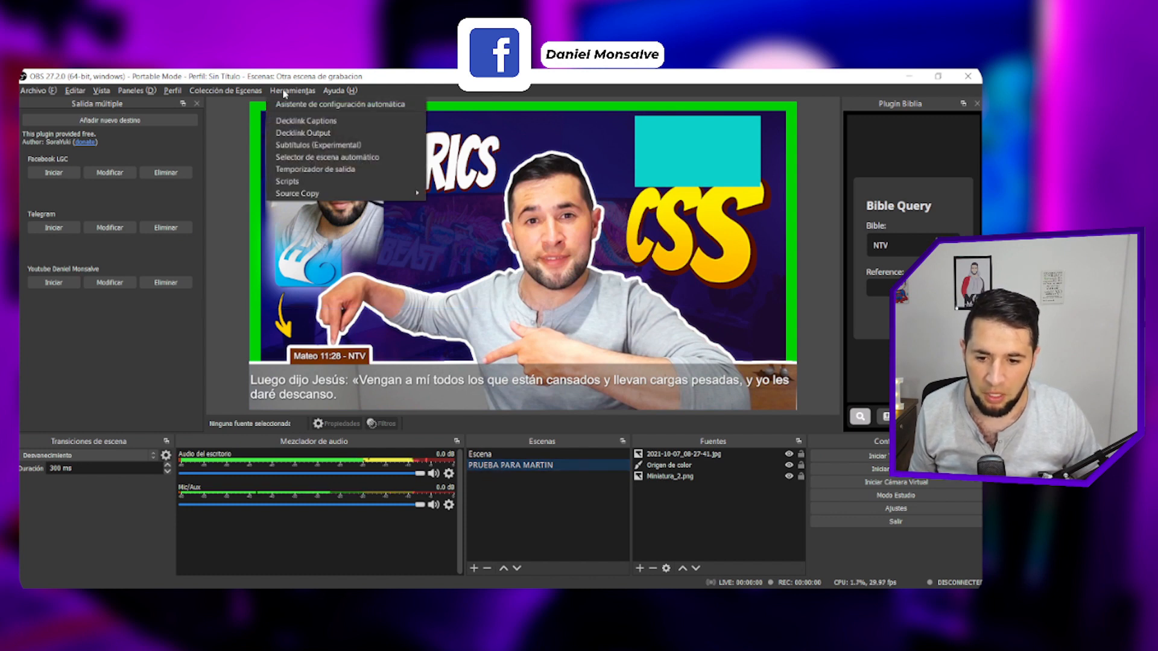
mouse_move(395, 192)
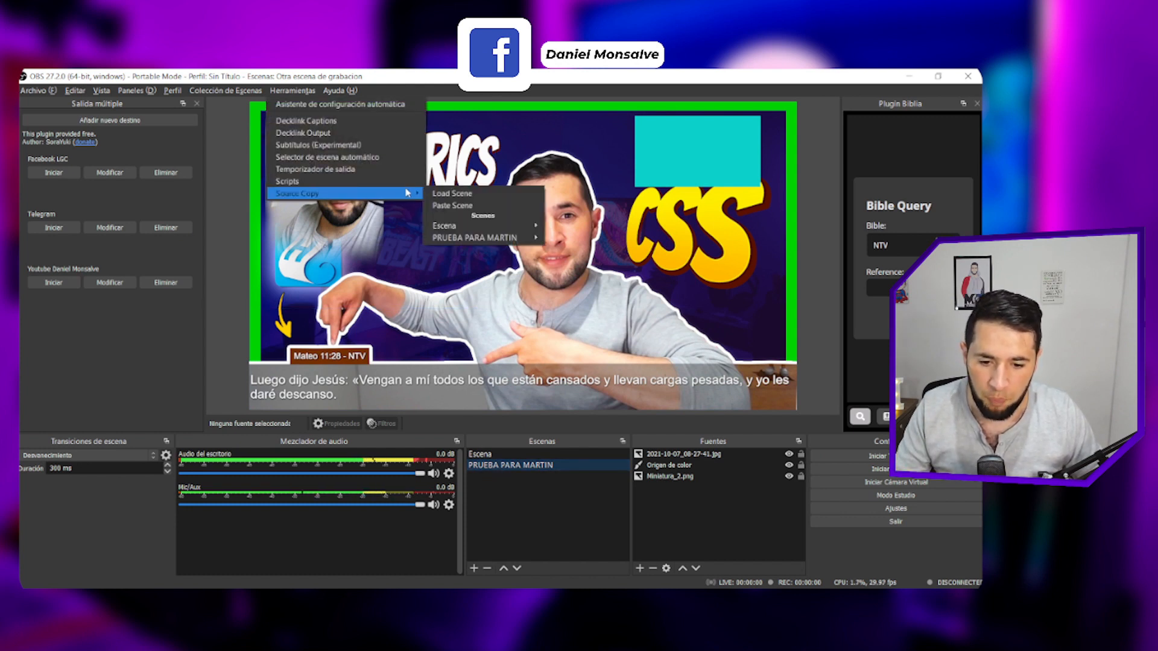
mouse_move(510, 241)
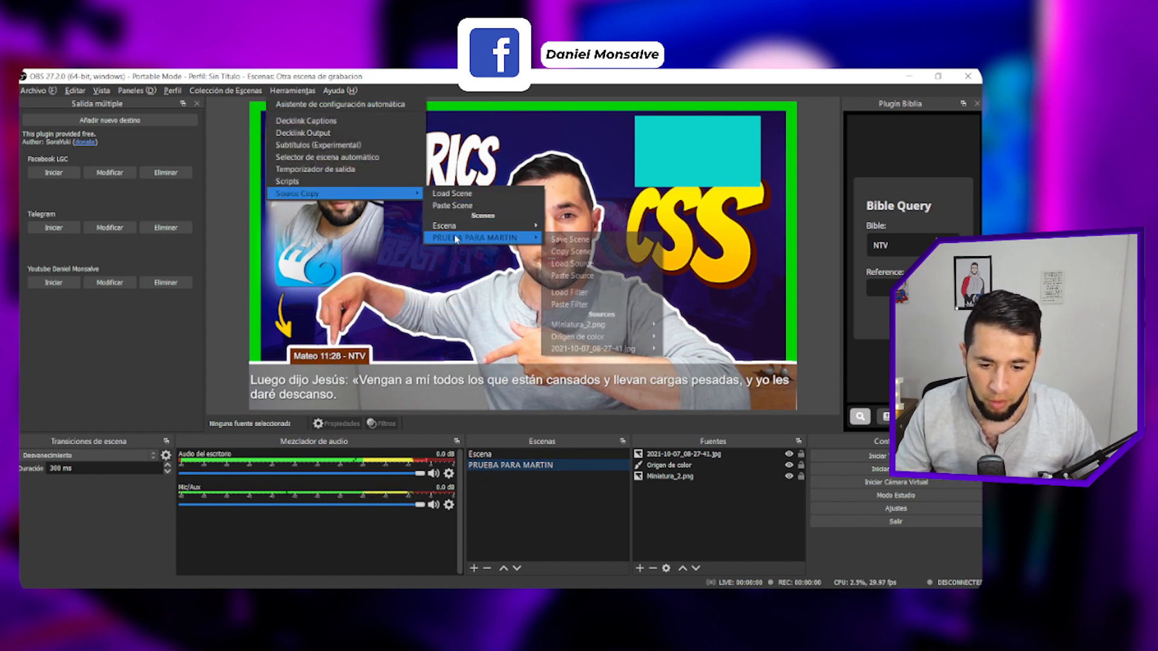
click(558, 244)
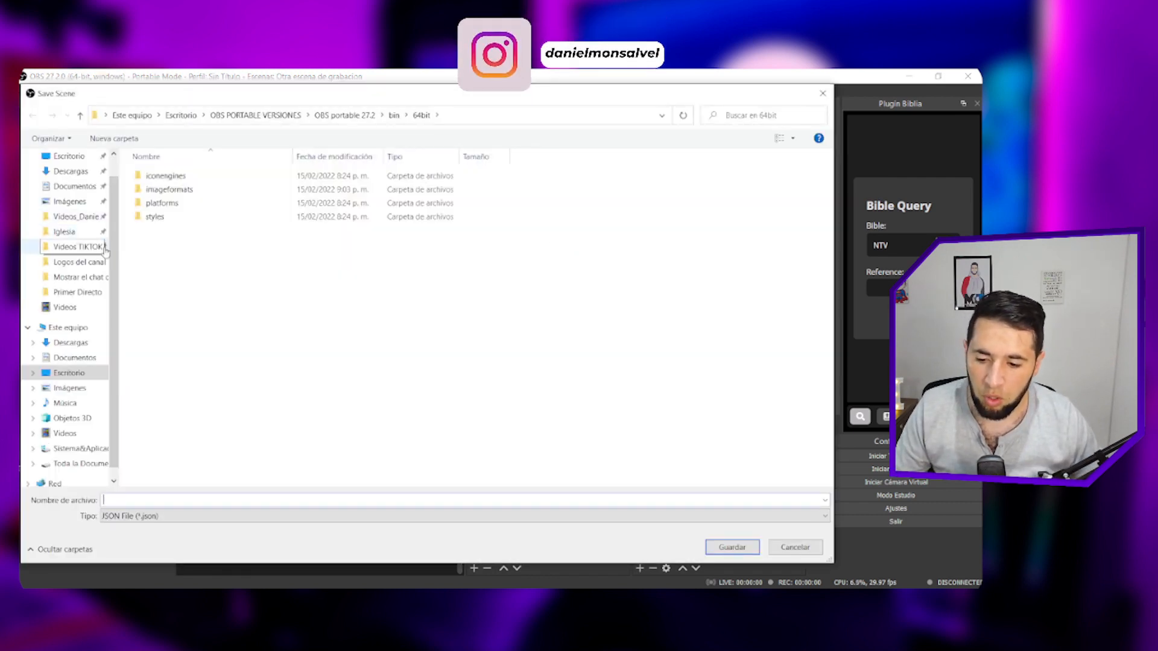
scroll(90, 241, up, 1)
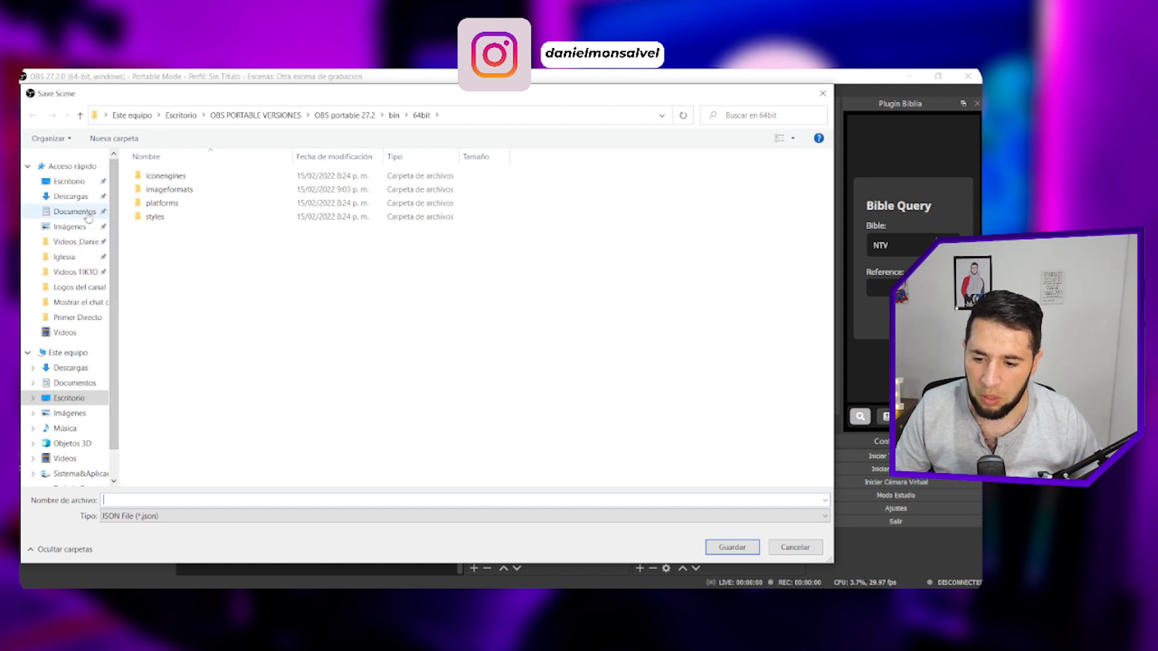
click(77, 199)
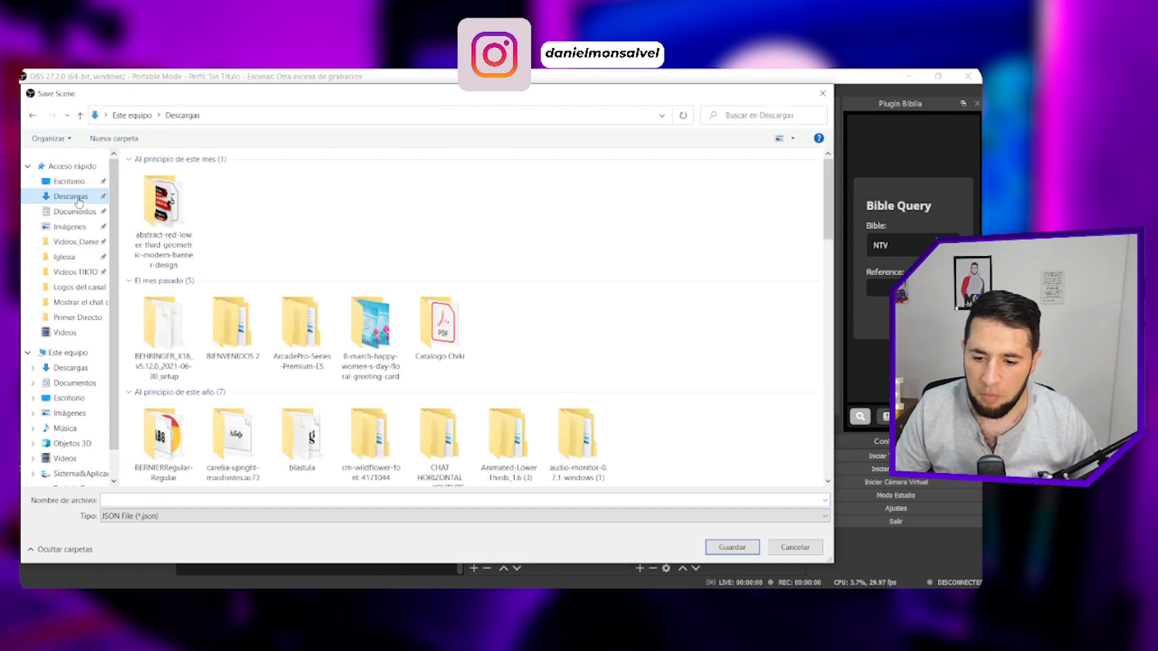
click(150, 499)
text(Prueba Martin_1)
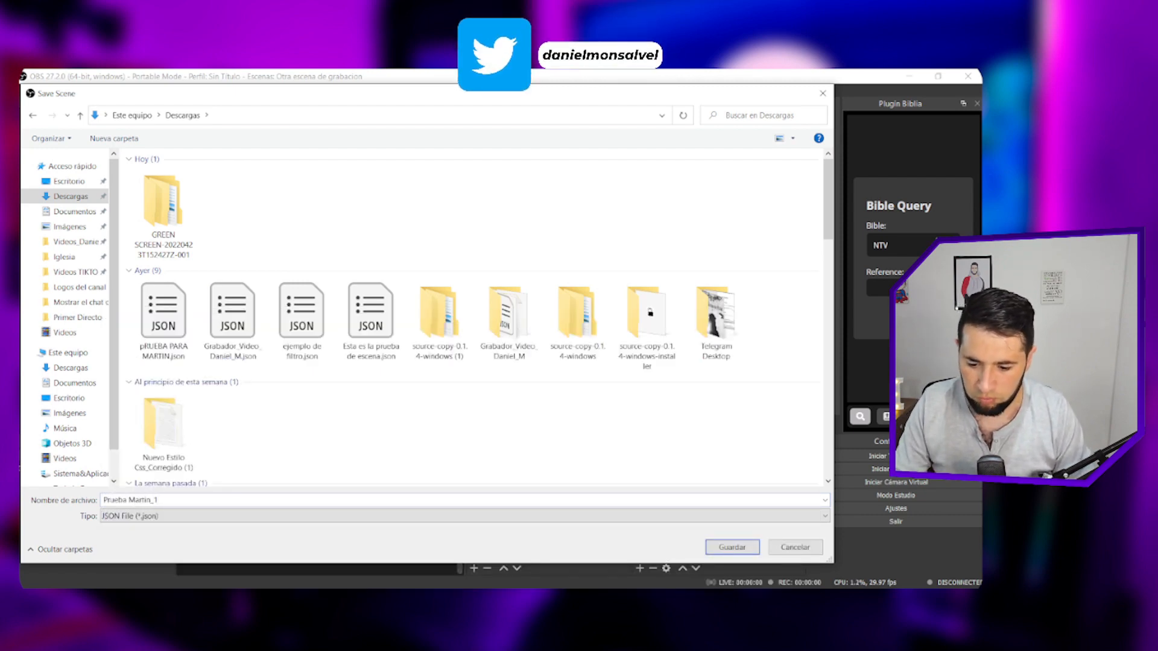
key(Return)
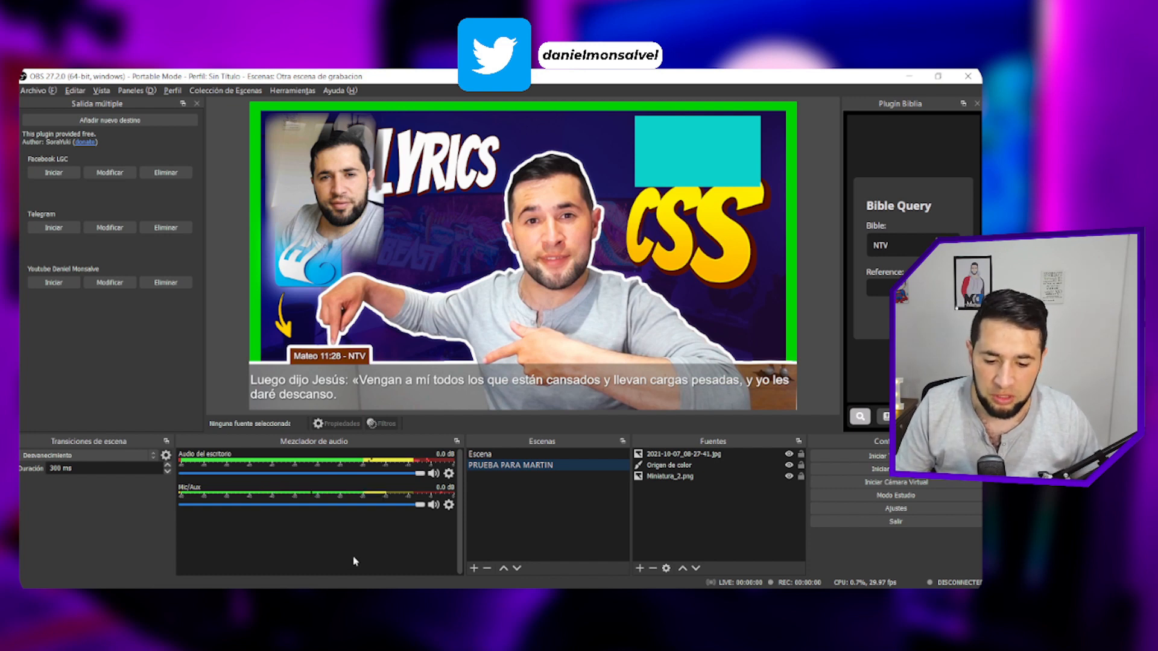
Step: Switch to the collection Sin Título, load Prueba Martin_1.json from Descargas with Source Copy's Load Scene command, and display the loaded scene
click(225, 91)
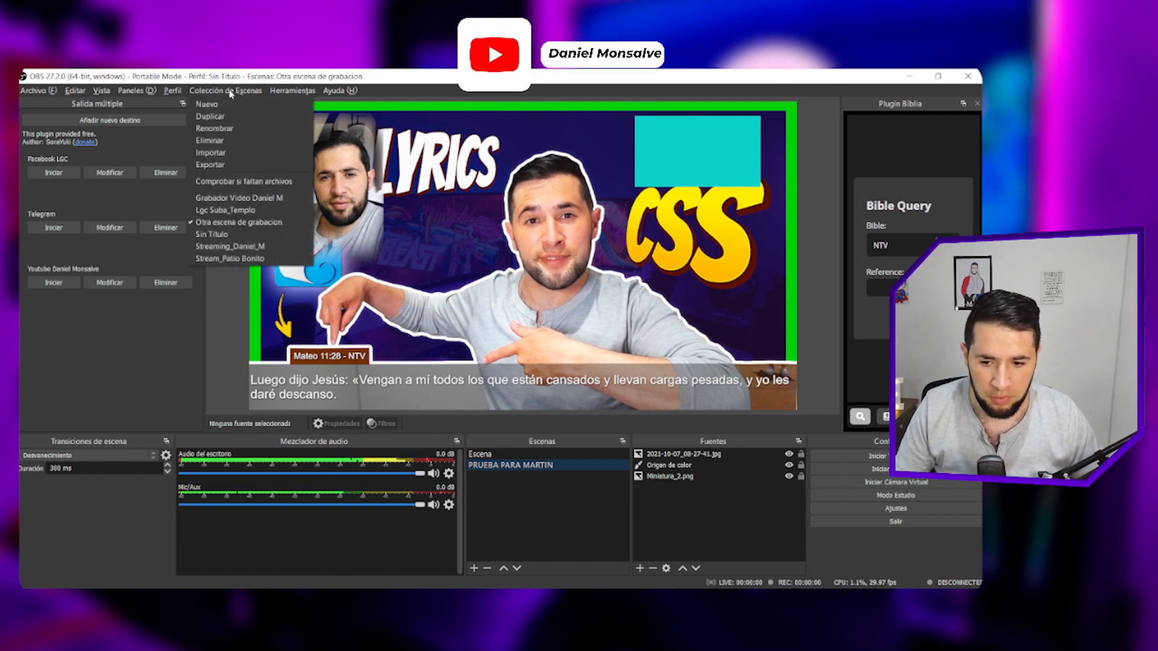
click(237, 234)
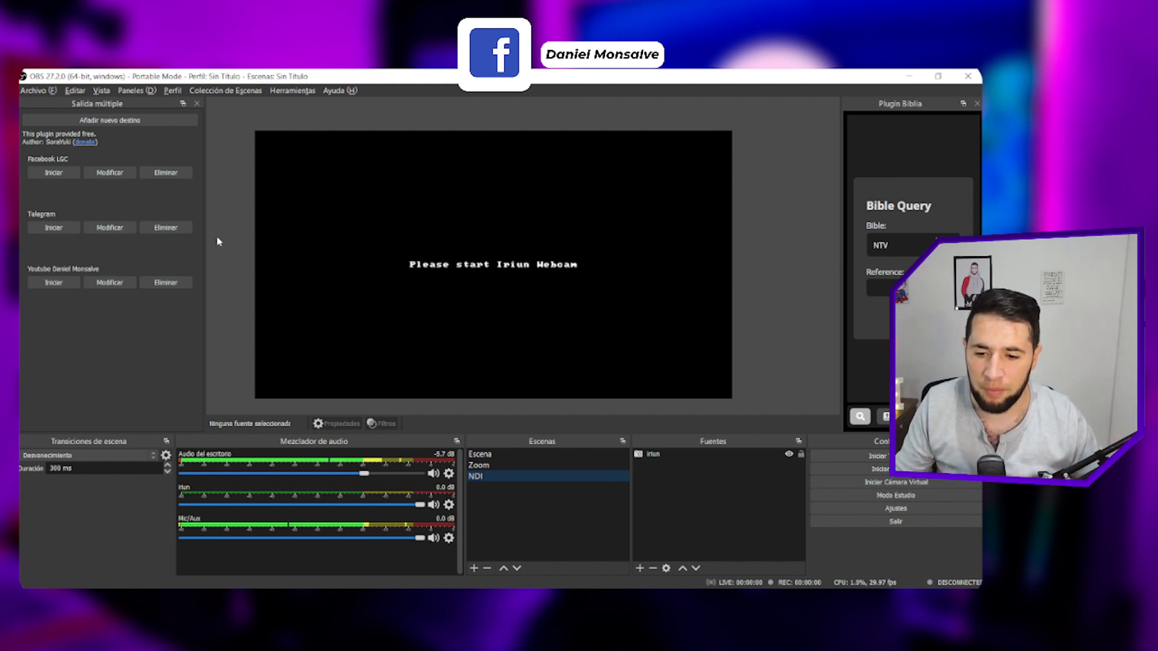
click(210, 92)
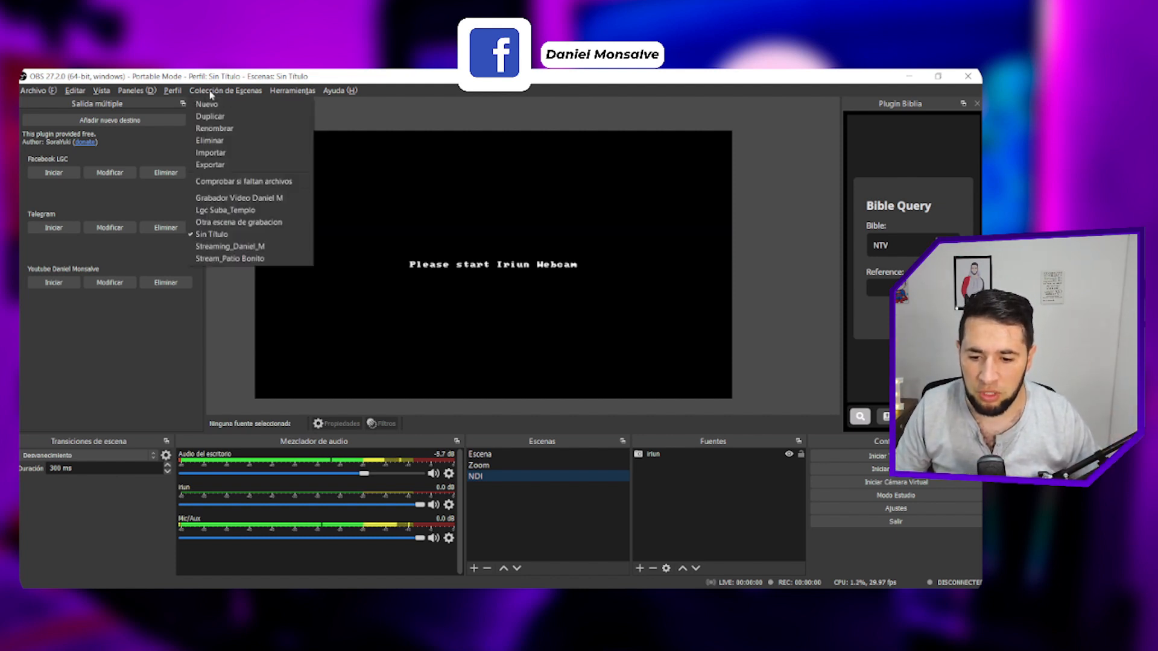
mouse_move(277, 99)
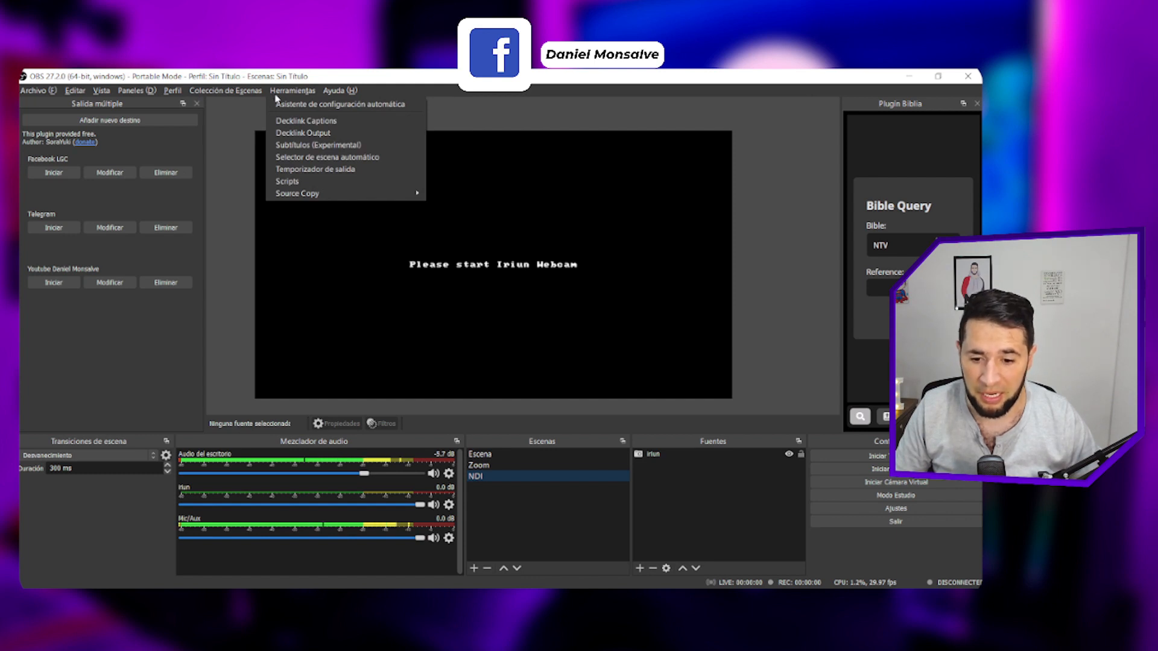
mouse_move(303, 195)
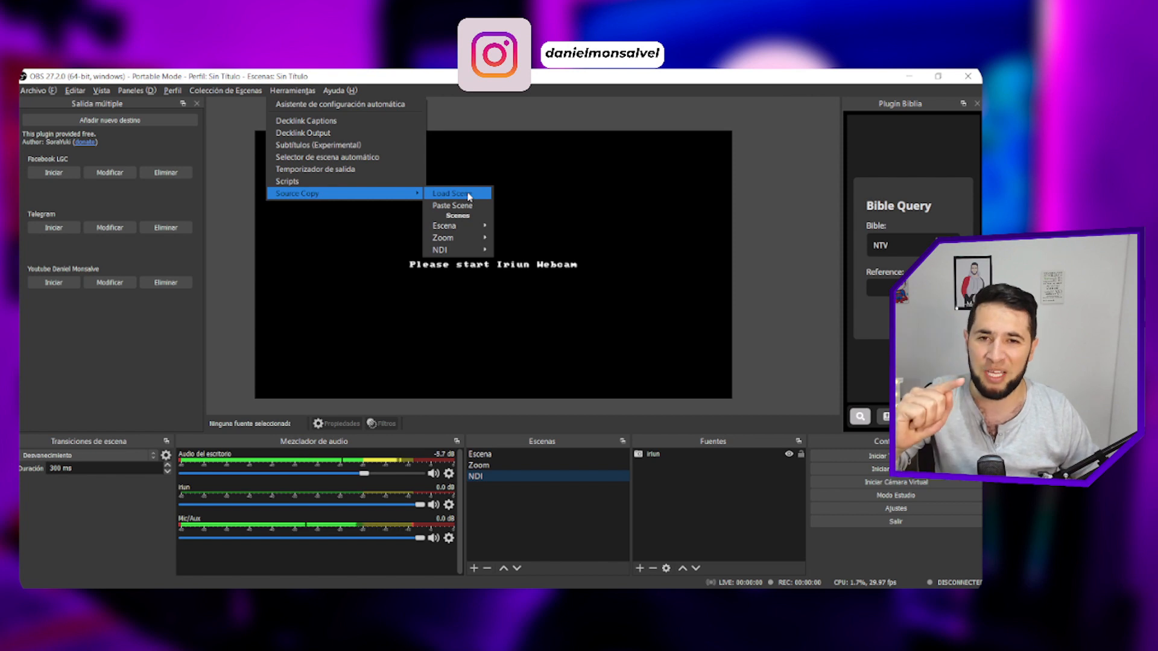
click(452, 194)
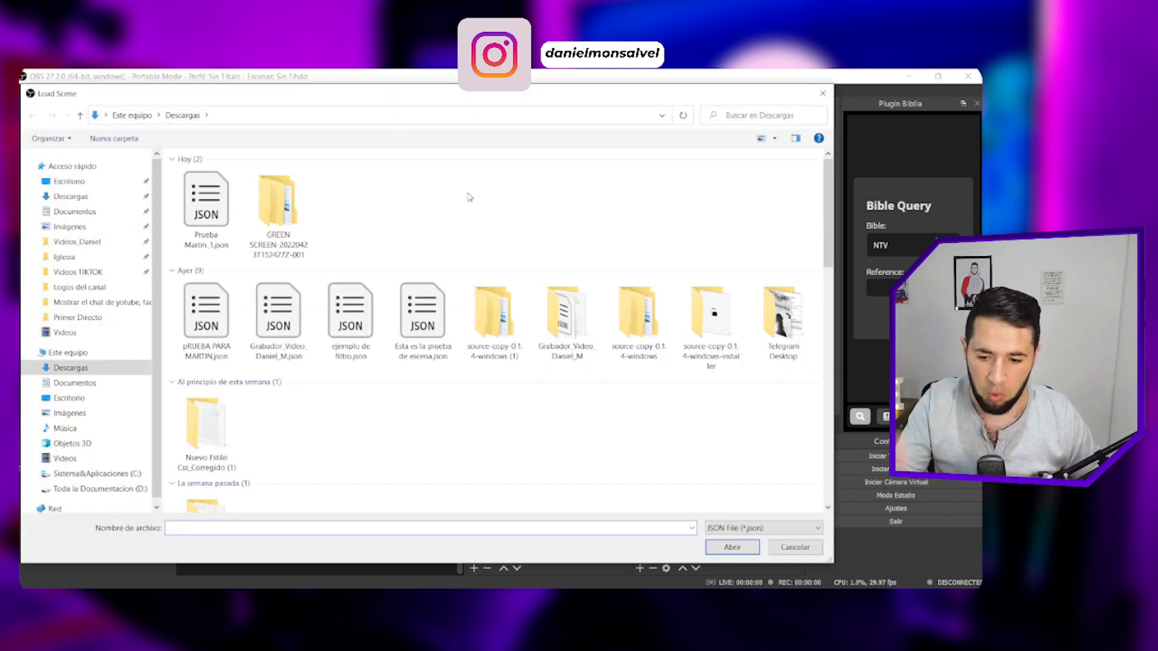
click(208, 206)
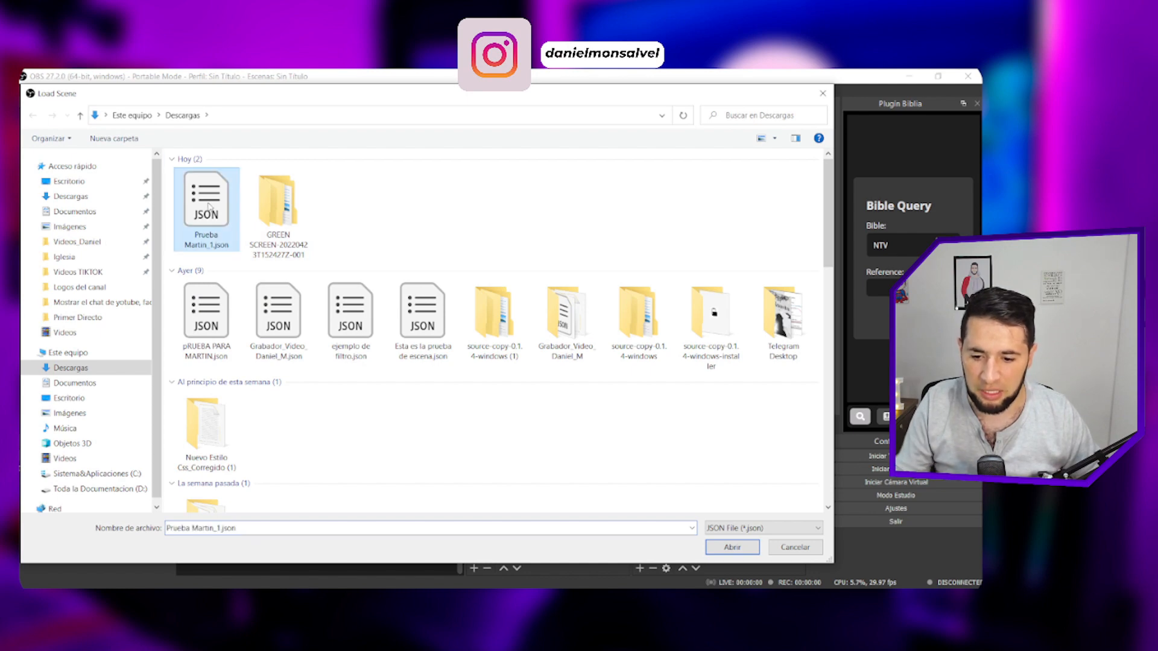
click(733, 547)
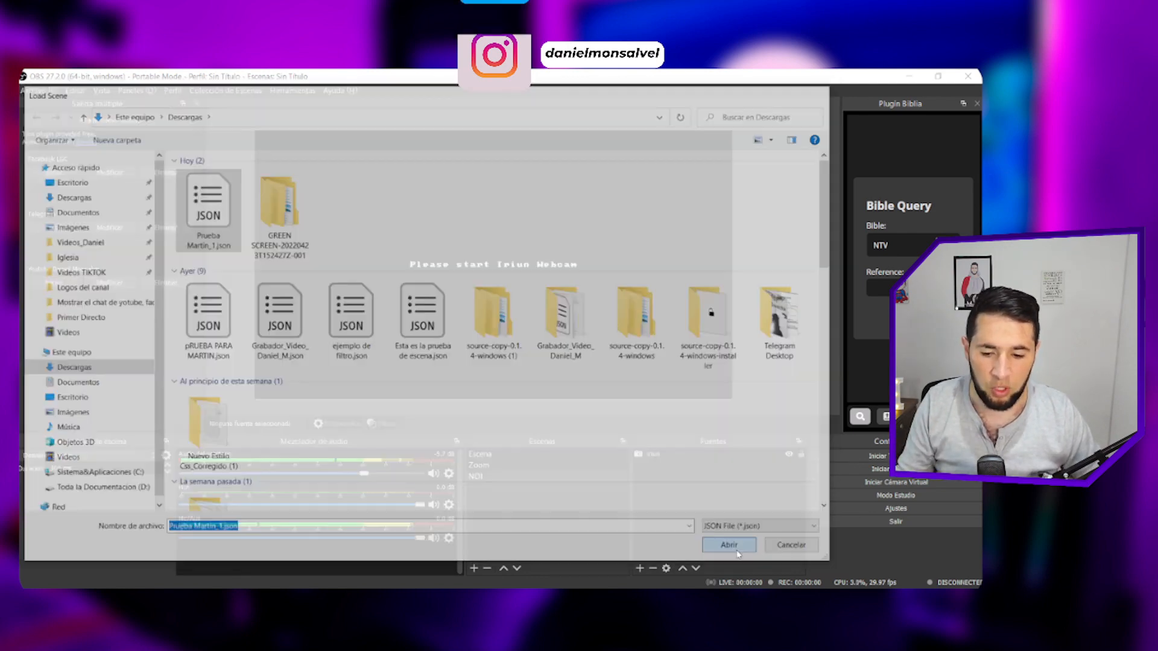
click(527, 493)
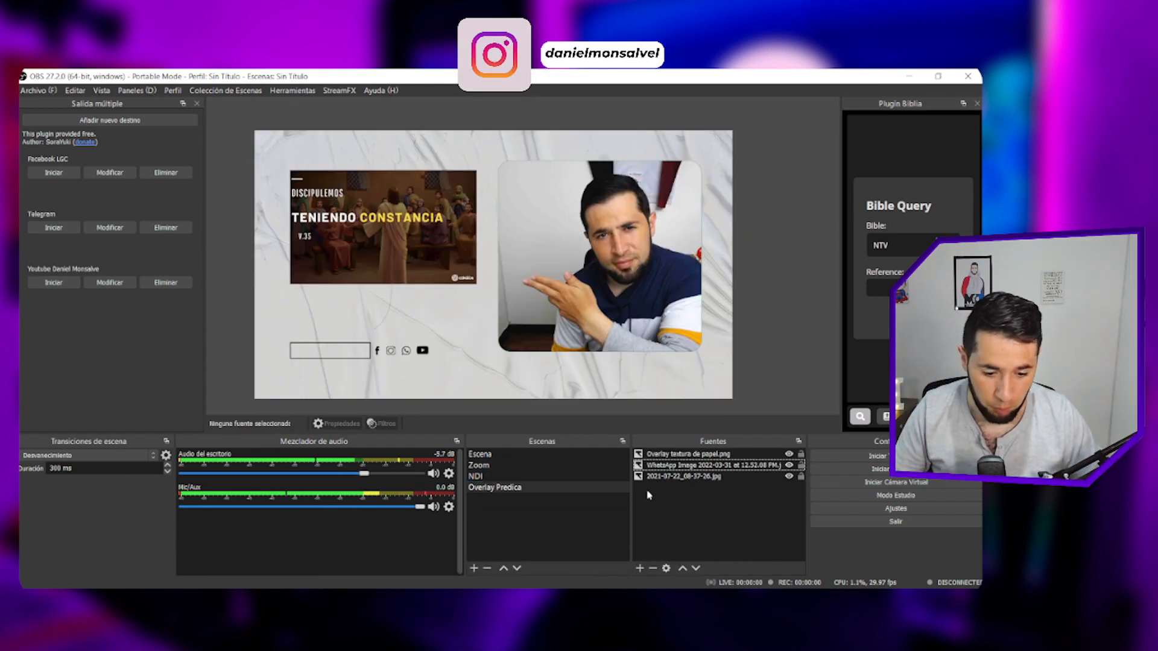
Step: Add a Desenfoque effect filter with its default name to the WhatsApp Image source in the scene Overlay Predica
click(650, 466)
right_click(650, 468)
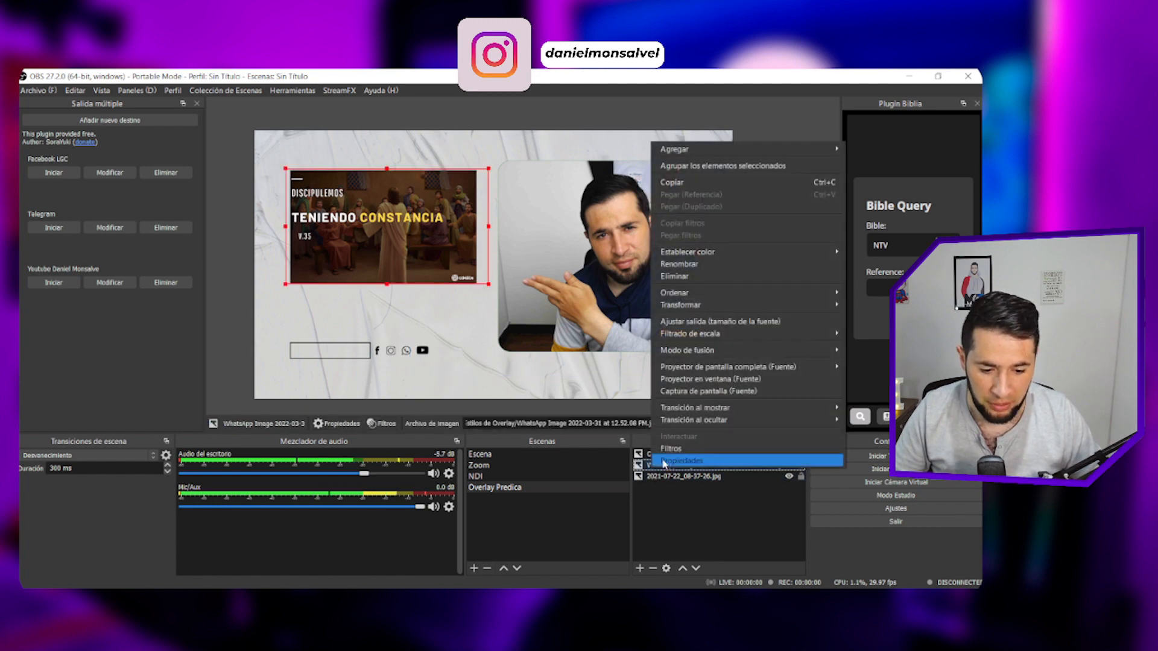
click(671, 448)
click(295, 508)
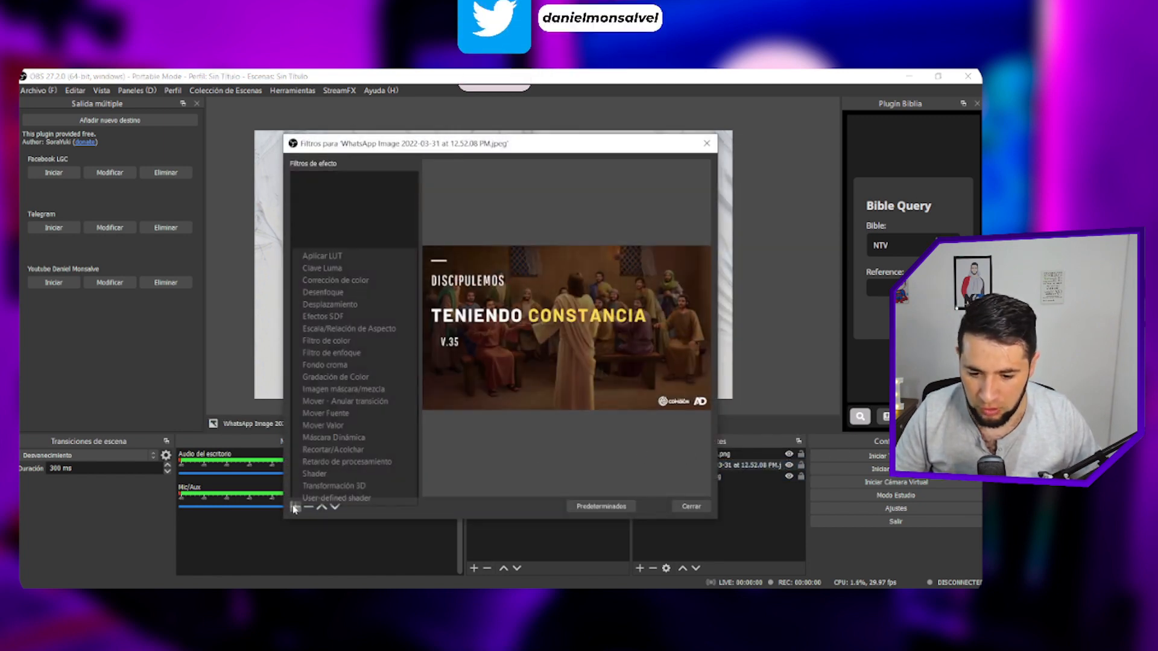
click(326, 293)
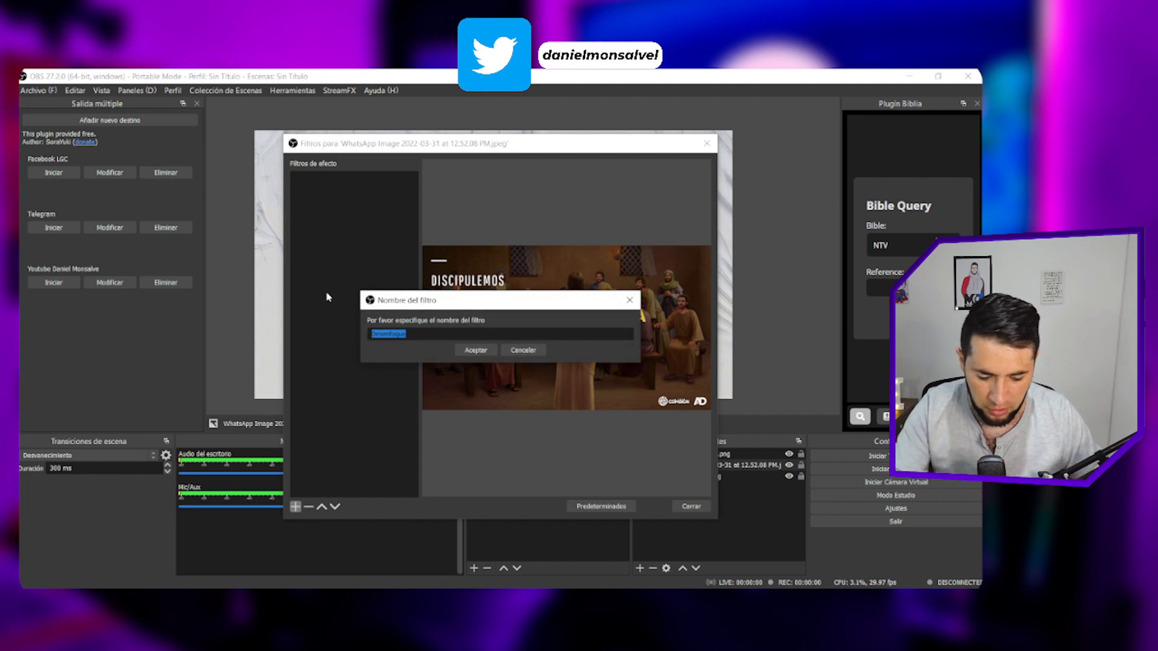
key(Return)
Step: Set the Desenfoque filter's type to Gaussiano and its size to 17, and close the filters window
click(514, 339)
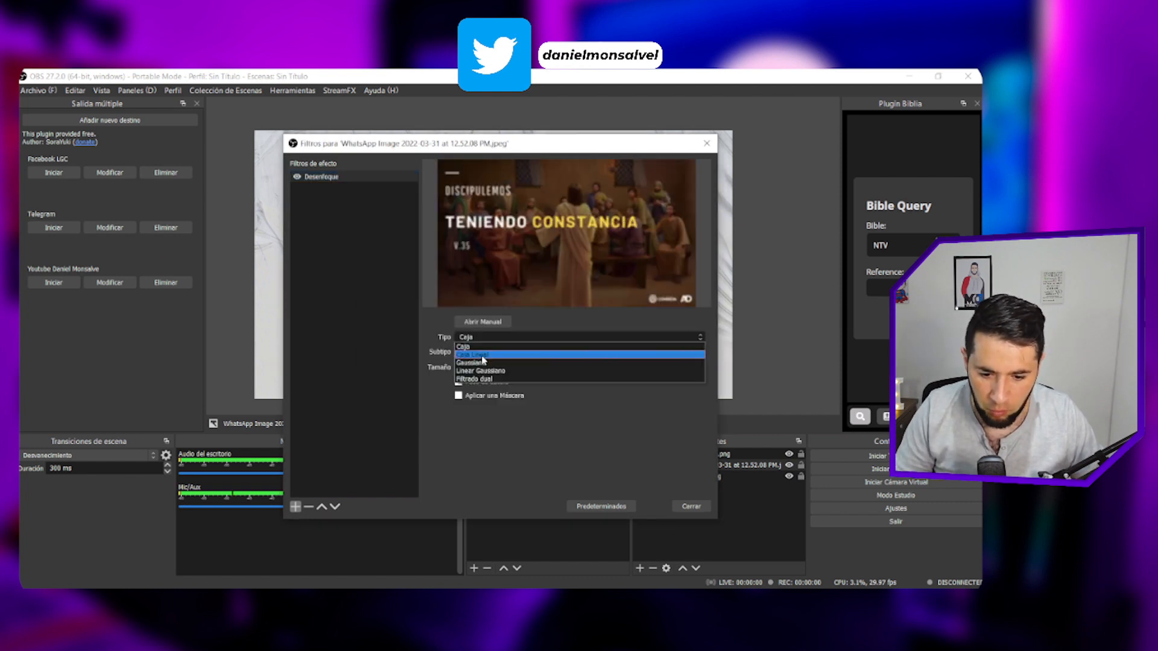
click(483, 362)
drag(482, 365, 516, 369)
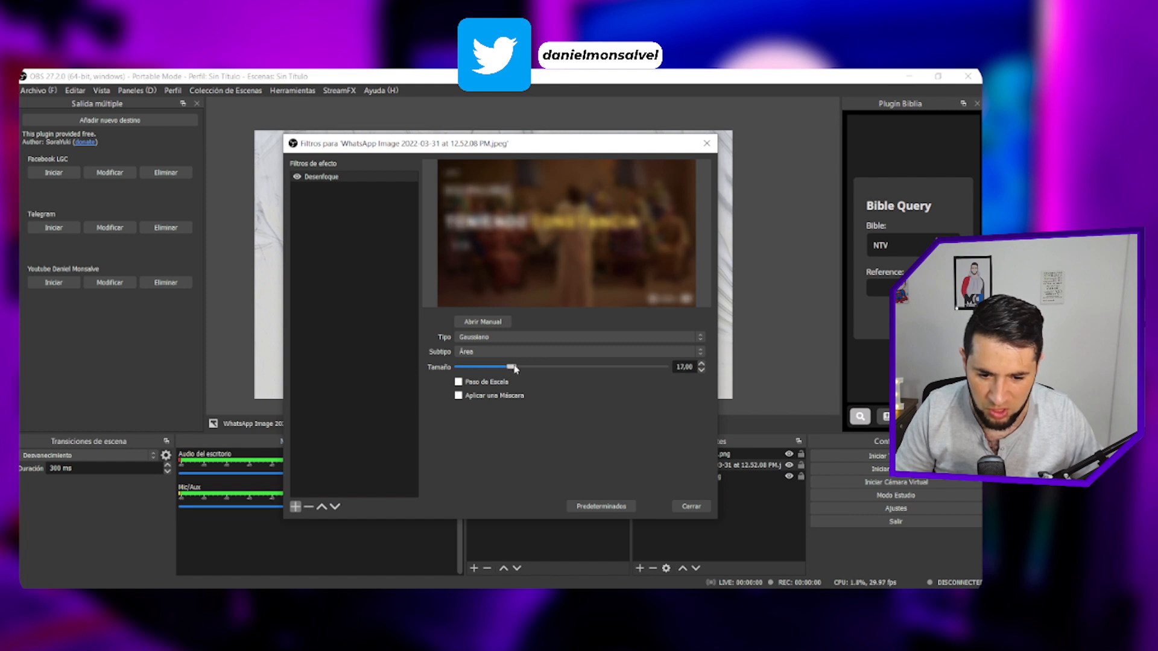
click(692, 508)
click(221, 374)
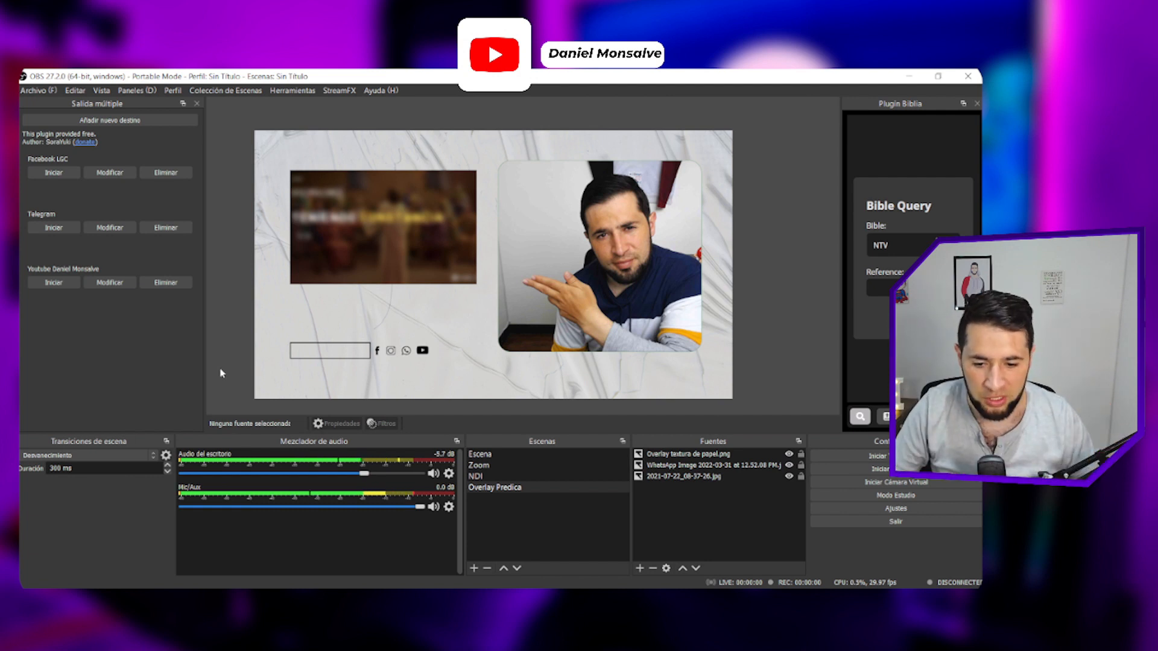
Step: Examine Source Copy's source, transform and filter commands for the WhatsApp Image source and its Desenfoque filter in Overlay Predica
click(292, 90)
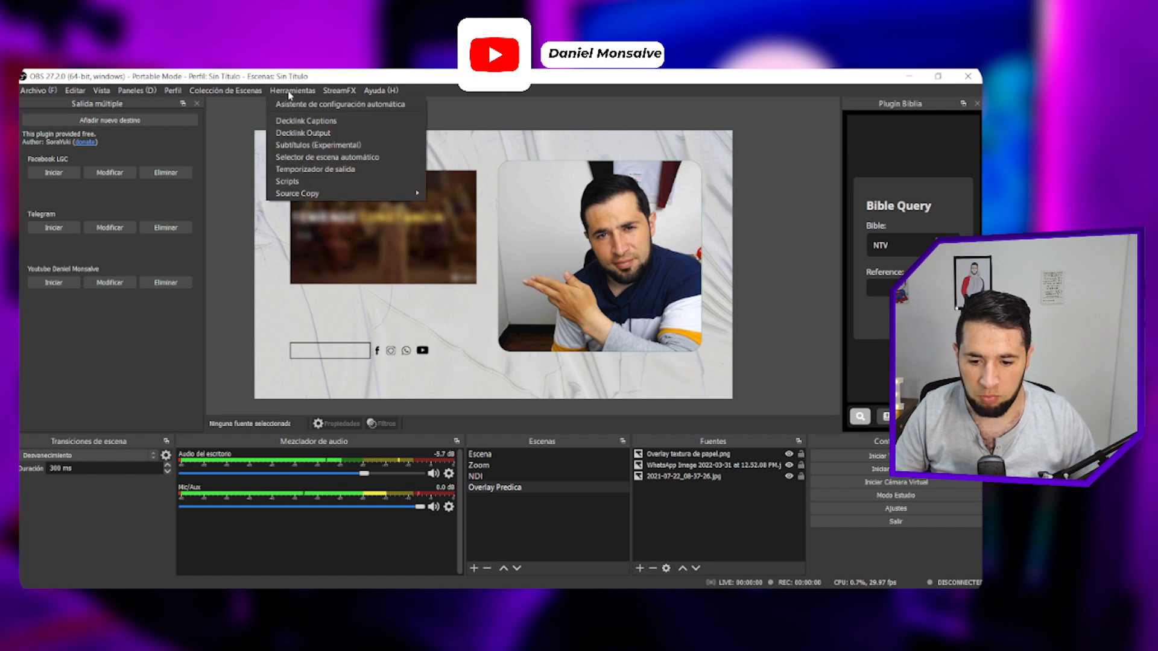
mouse_move(318, 193)
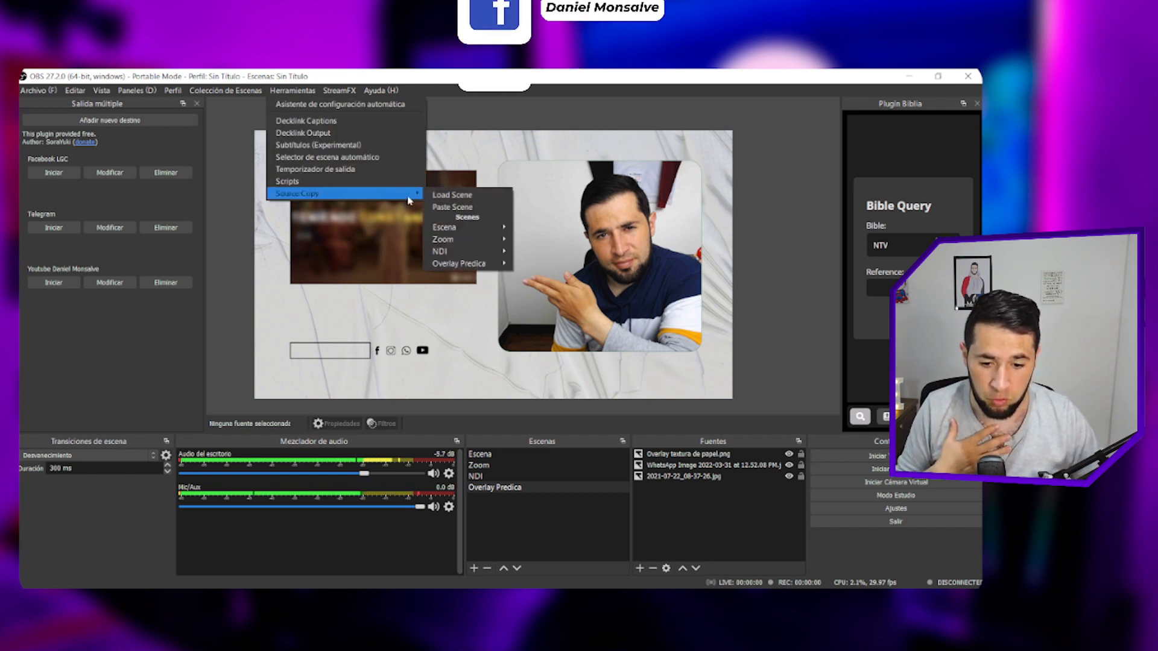
mouse_move(449, 269)
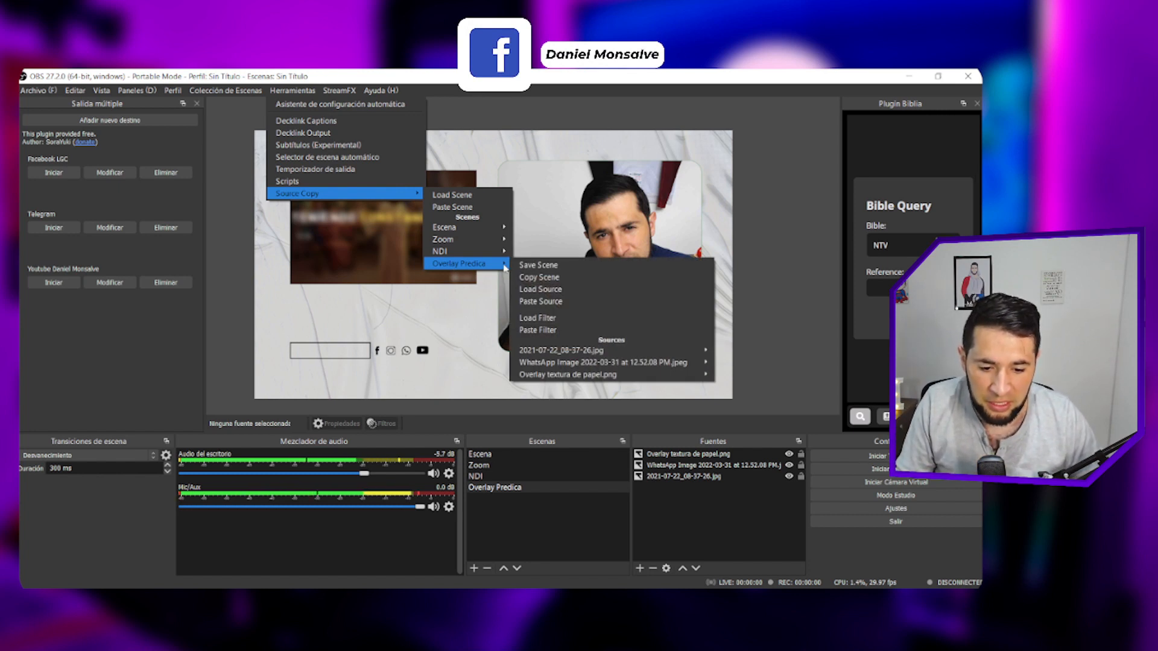
mouse_move(556, 365)
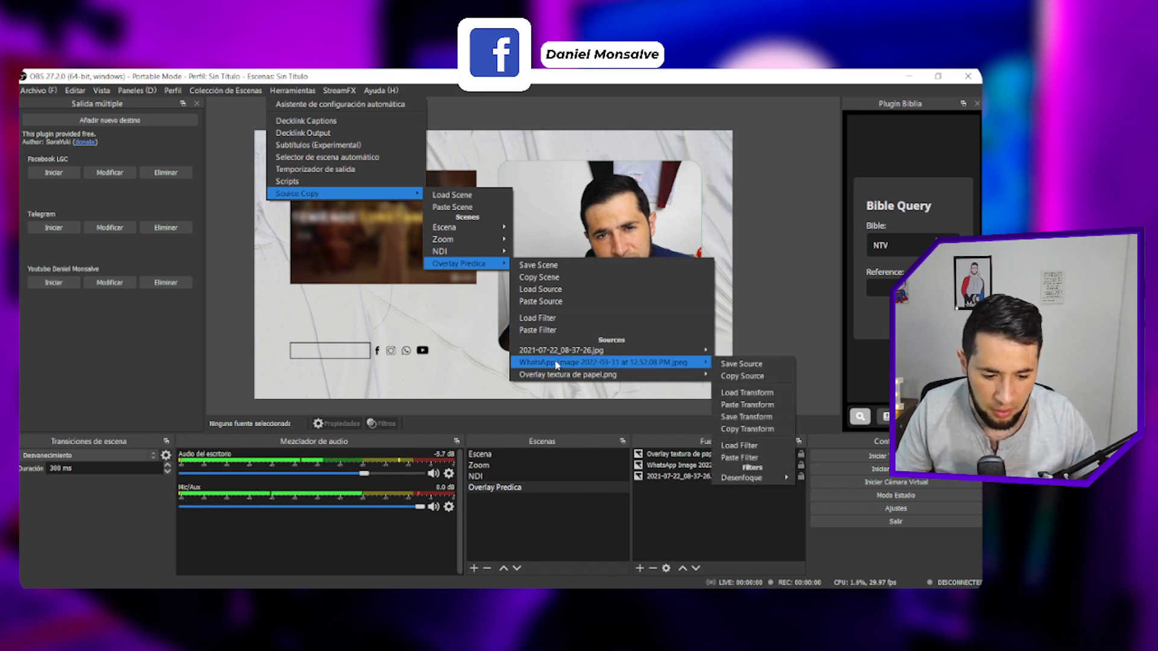
mouse_move(748, 479)
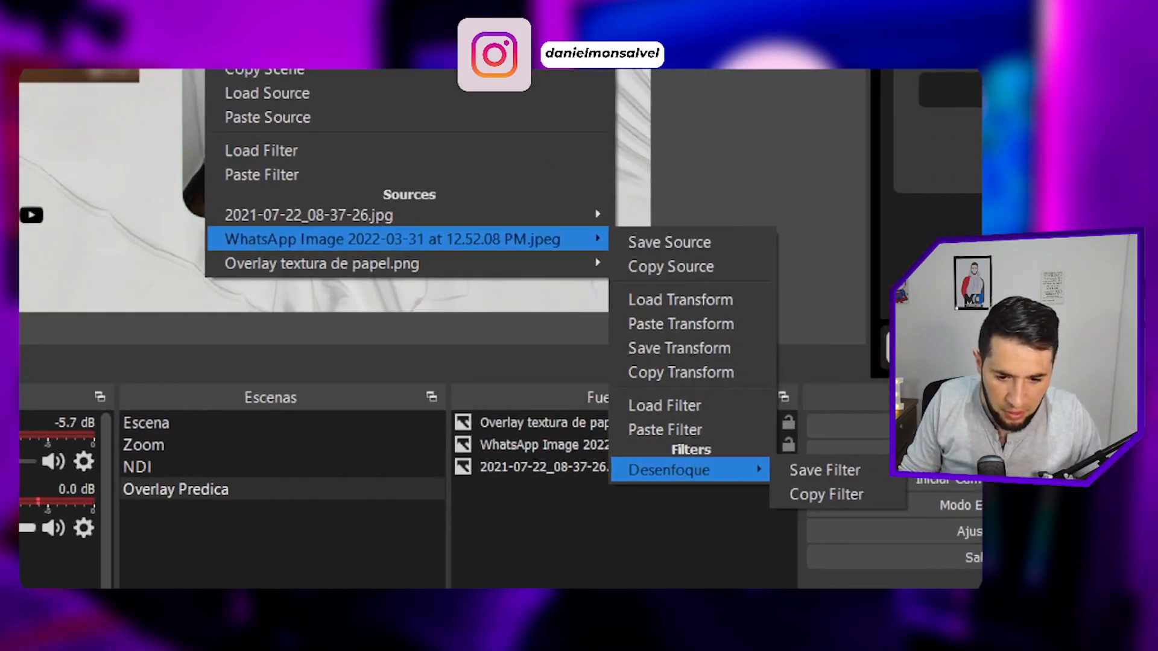
drag(179, 225, 574, 248)
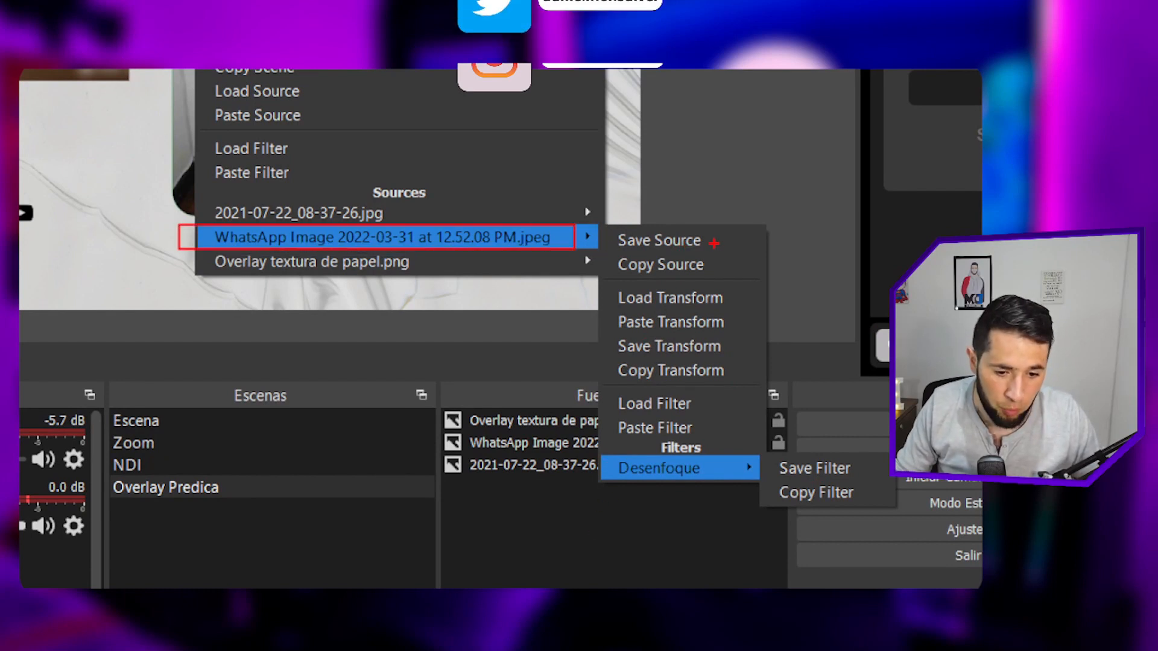
drag(715, 243, 770, 211)
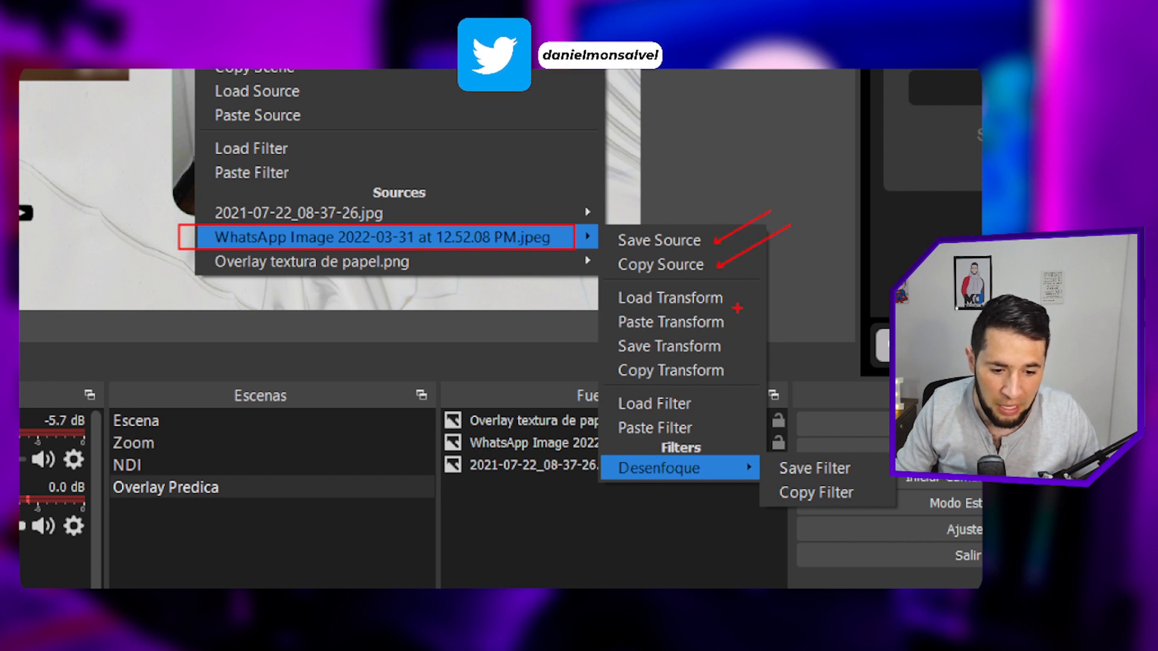
drag(601, 281, 751, 387)
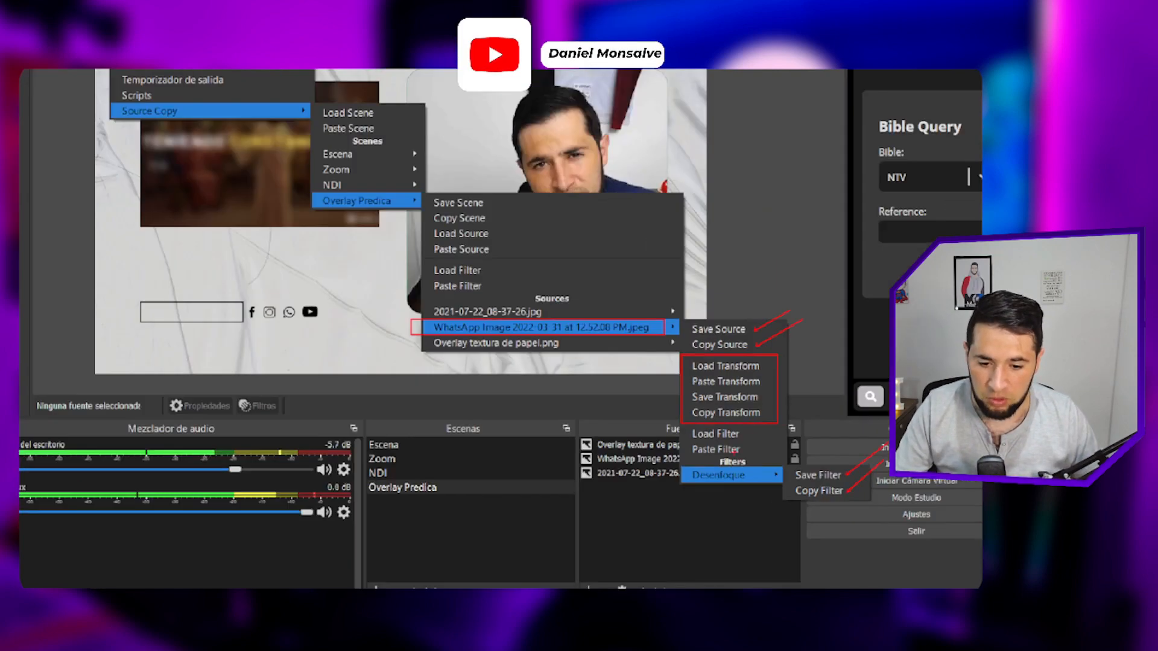
click(383, 213)
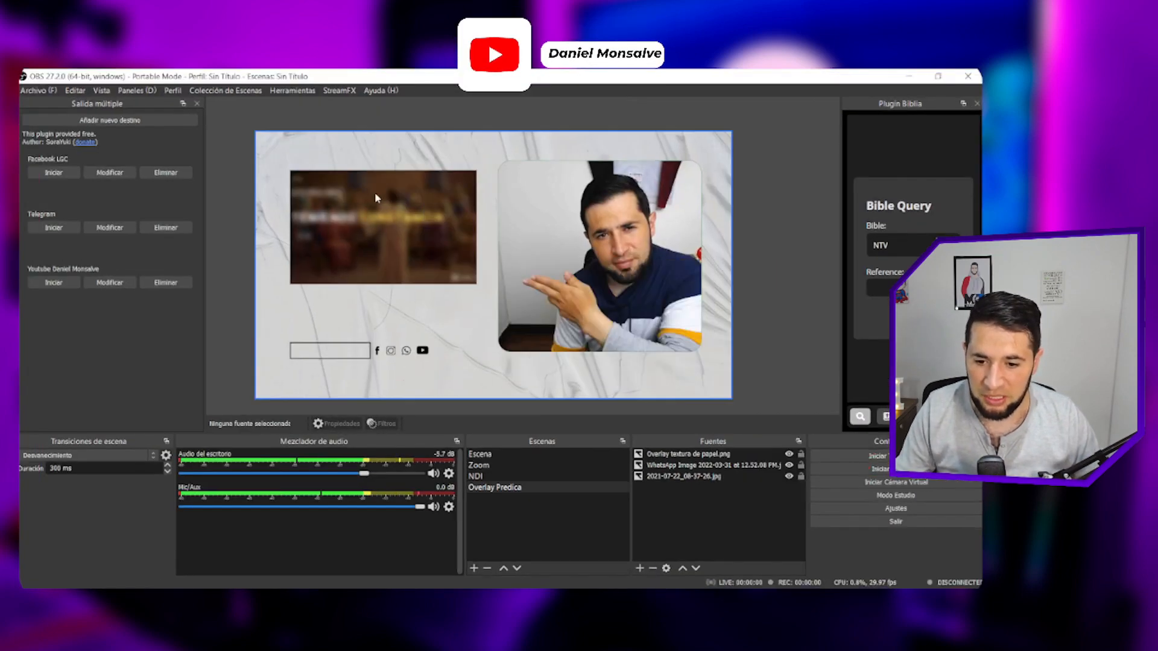
Step: Save the WhatsApp Image source's Desenfoque filter with Source Copy as the JSON file DEsenfoque in Descargas
click(293, 91)
mouse_move(333, 194)
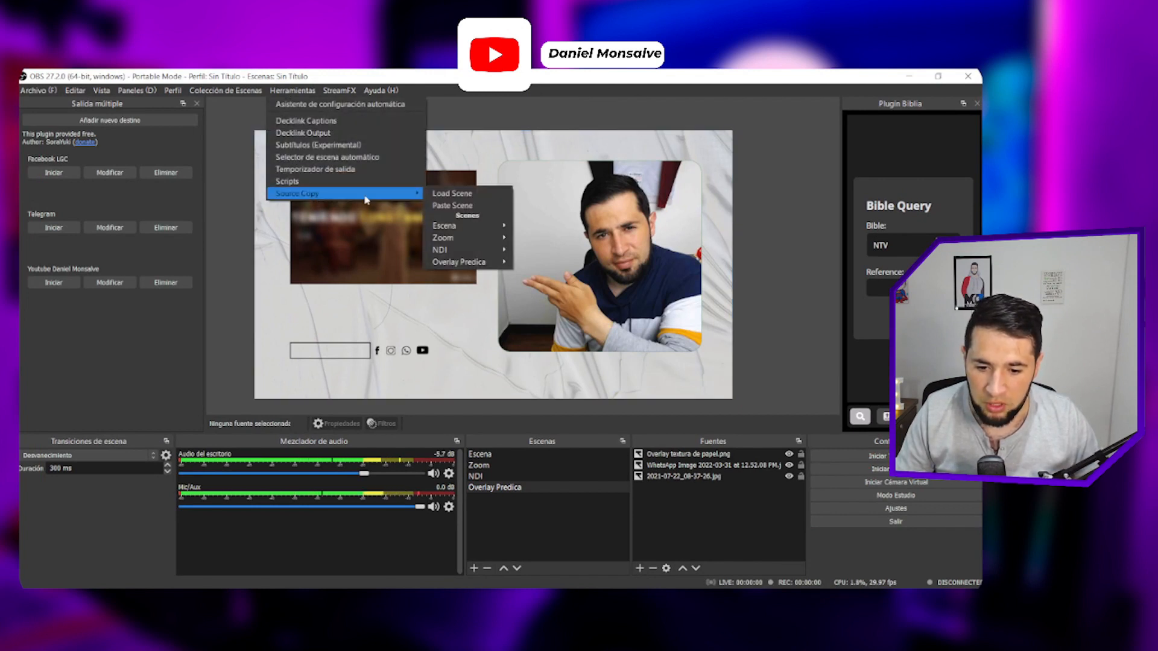
mouse_move(470, 262)
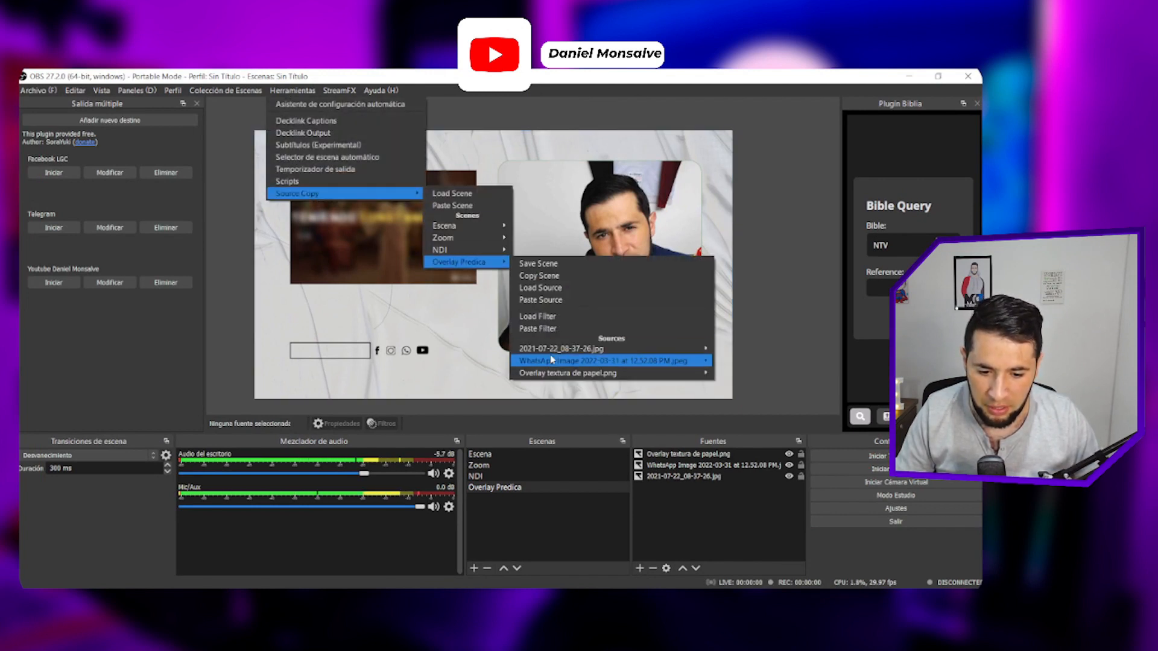
mouse_move(551, 360)
mouse_move(764, 478)
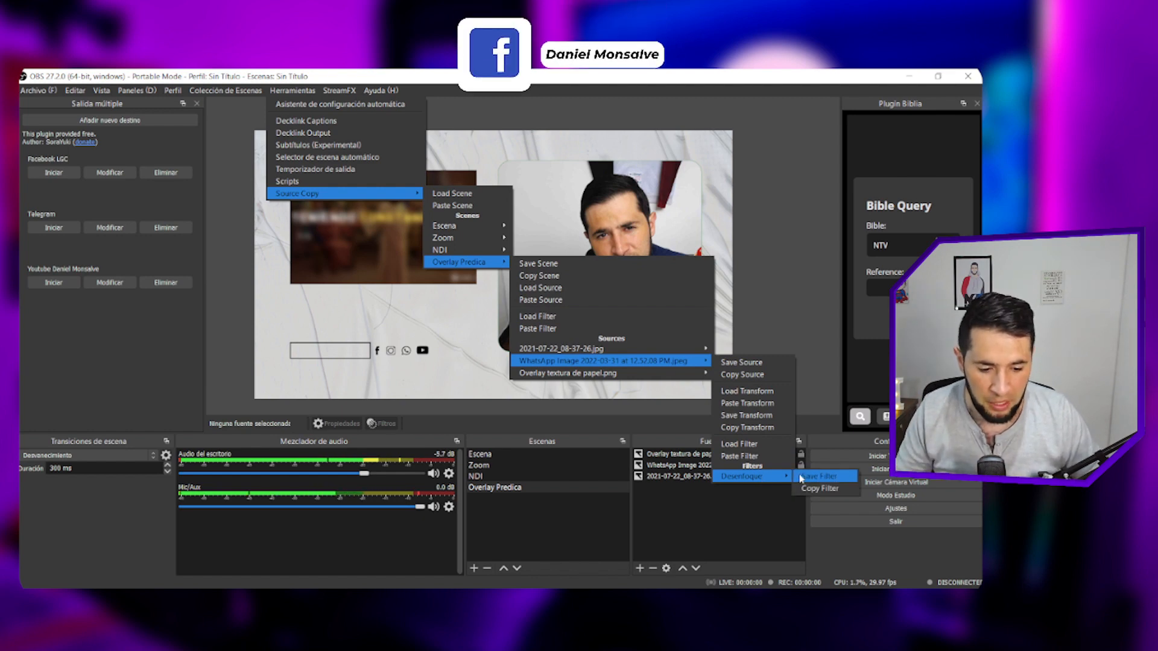
click(801, 478)
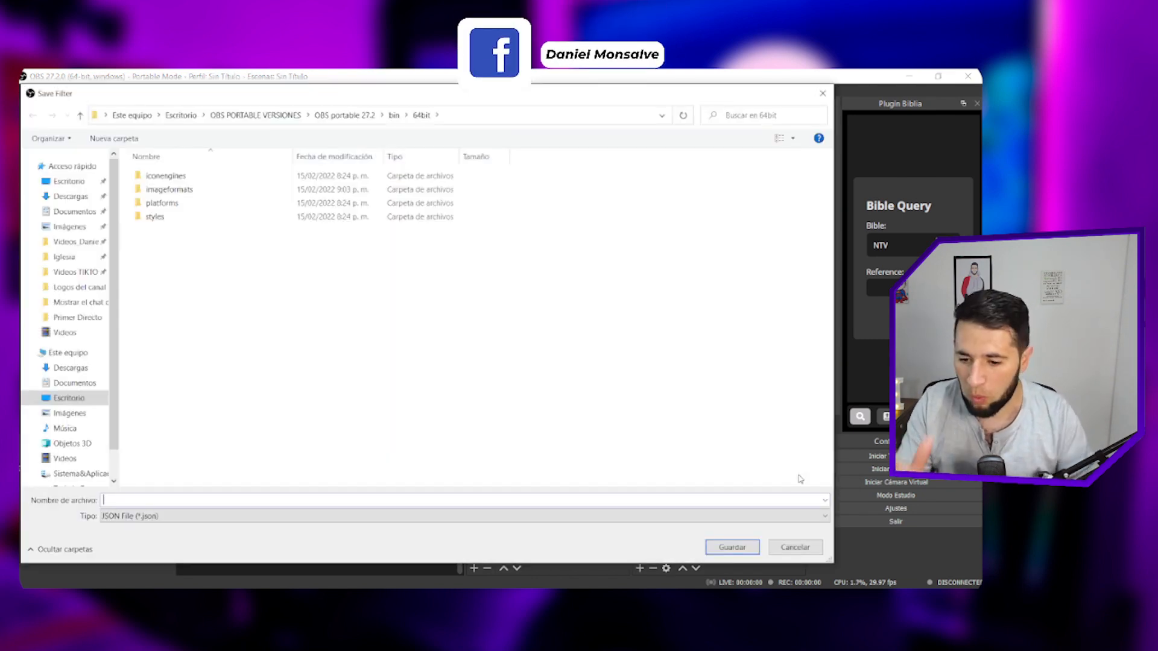
click(71, 196)
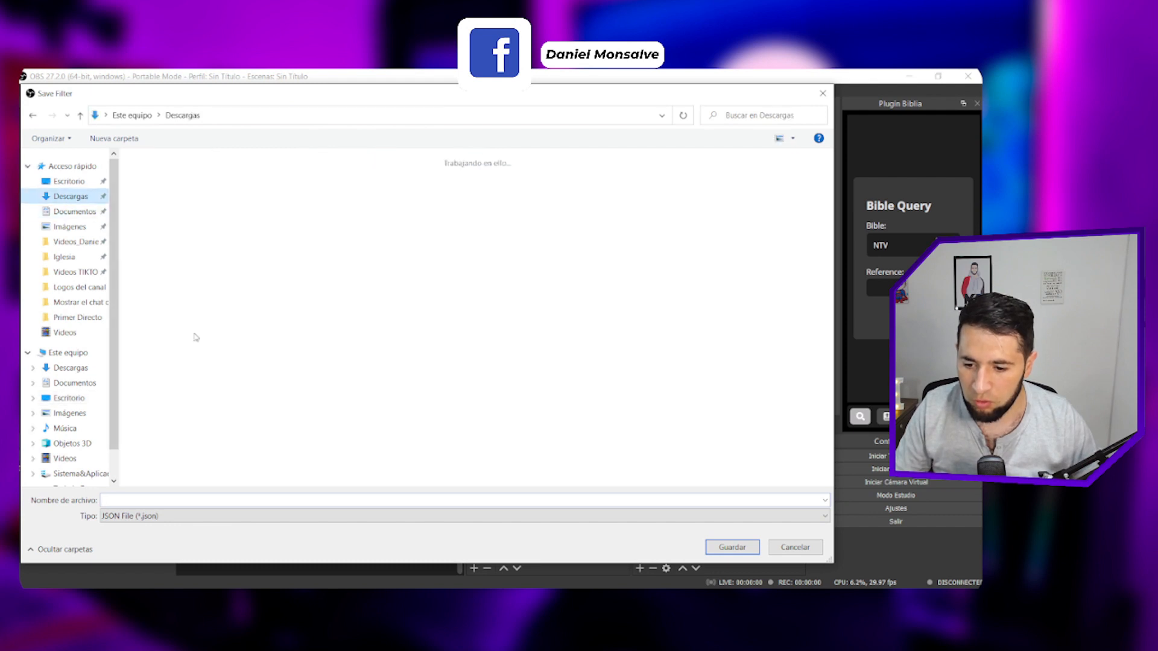
click(176, 500)
text(DEsenfoque)
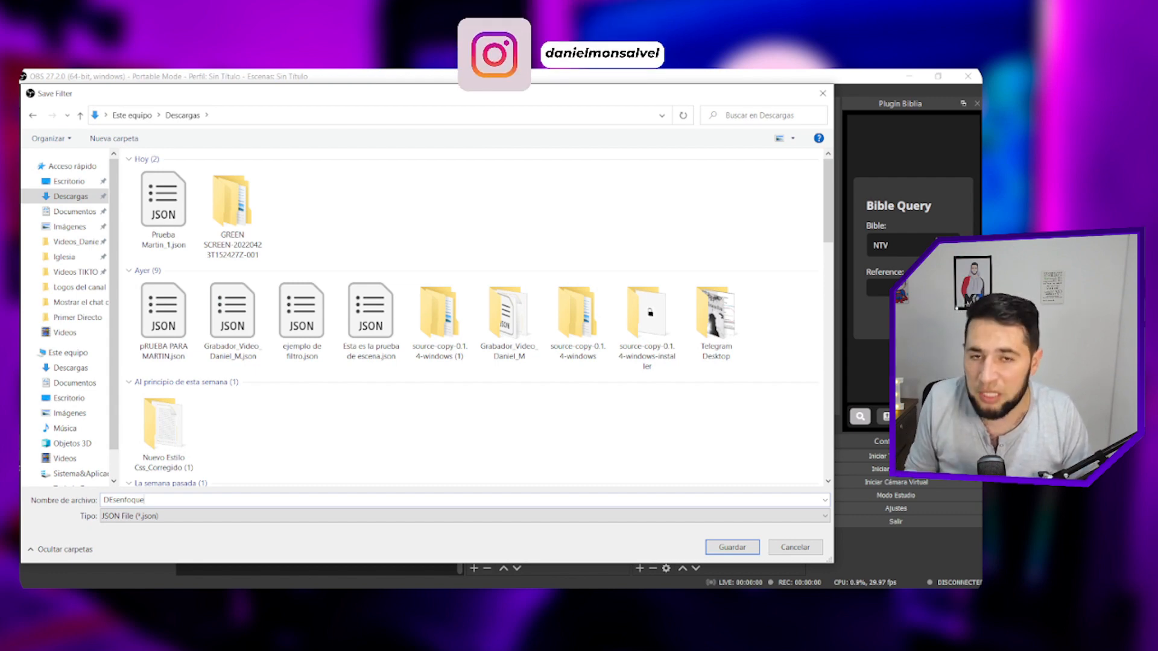
key(Return)
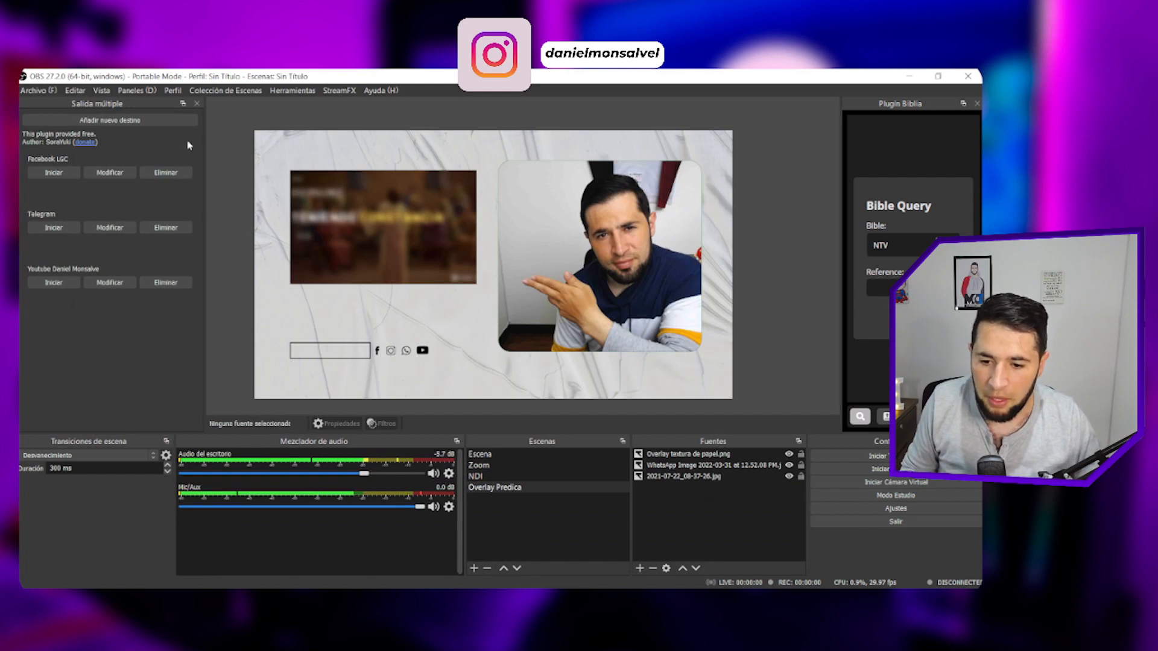
Step: Switch to the collection Otra escena de grabacion and load DEsenfoque.json with Source Copy onto the background image source of the scene Escena
click(207, 91)
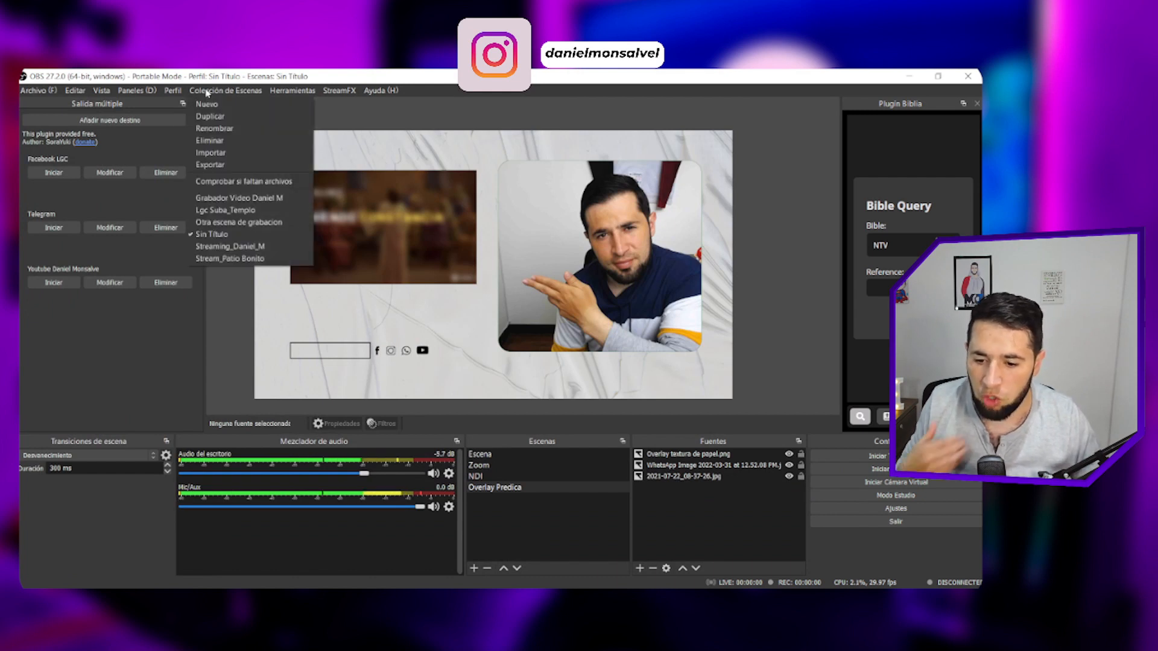
click(213, 225)
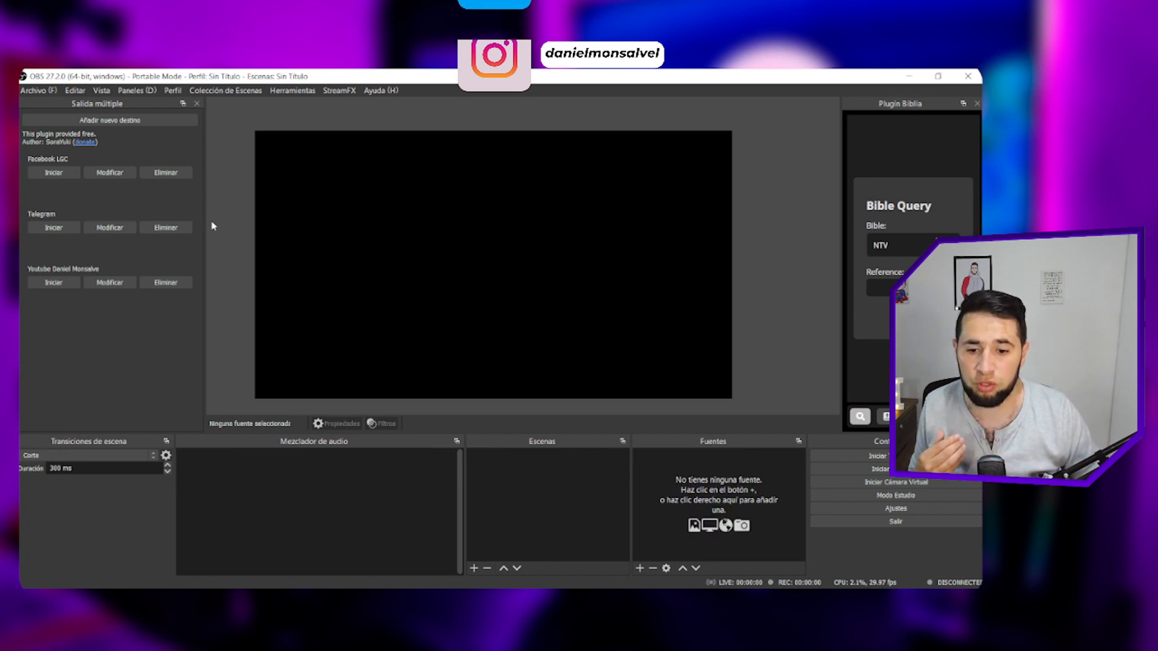
click(293, 92)
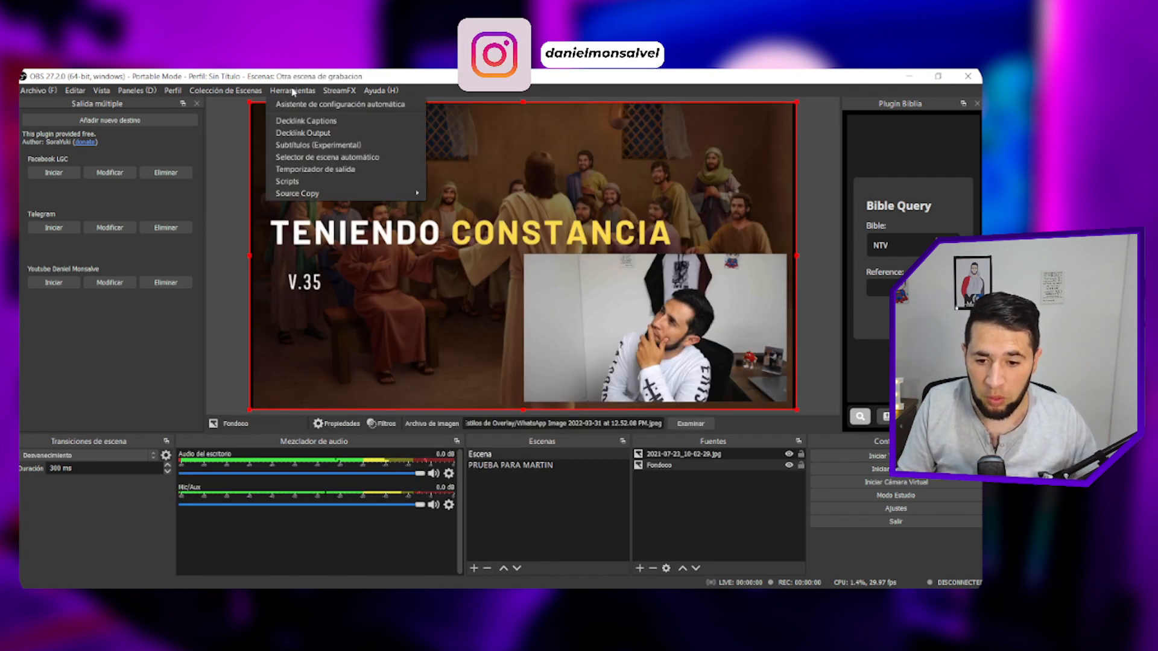
mouse_move(374, 196)
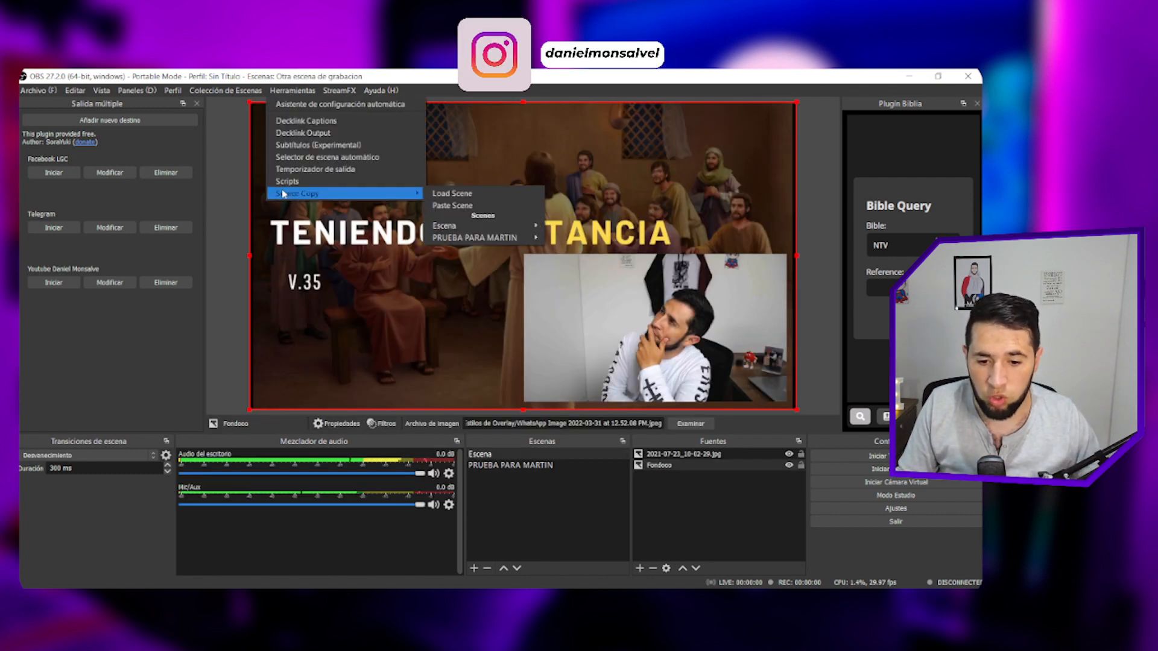
mouse_move(455, 226)
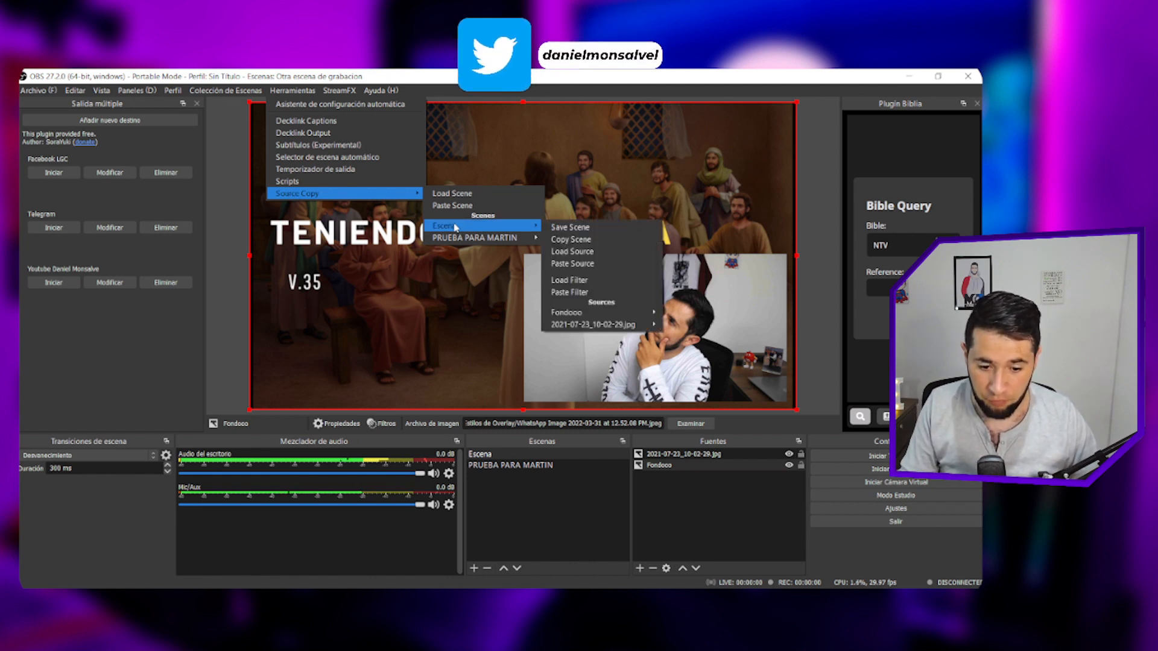
mouse_move(570, 315)
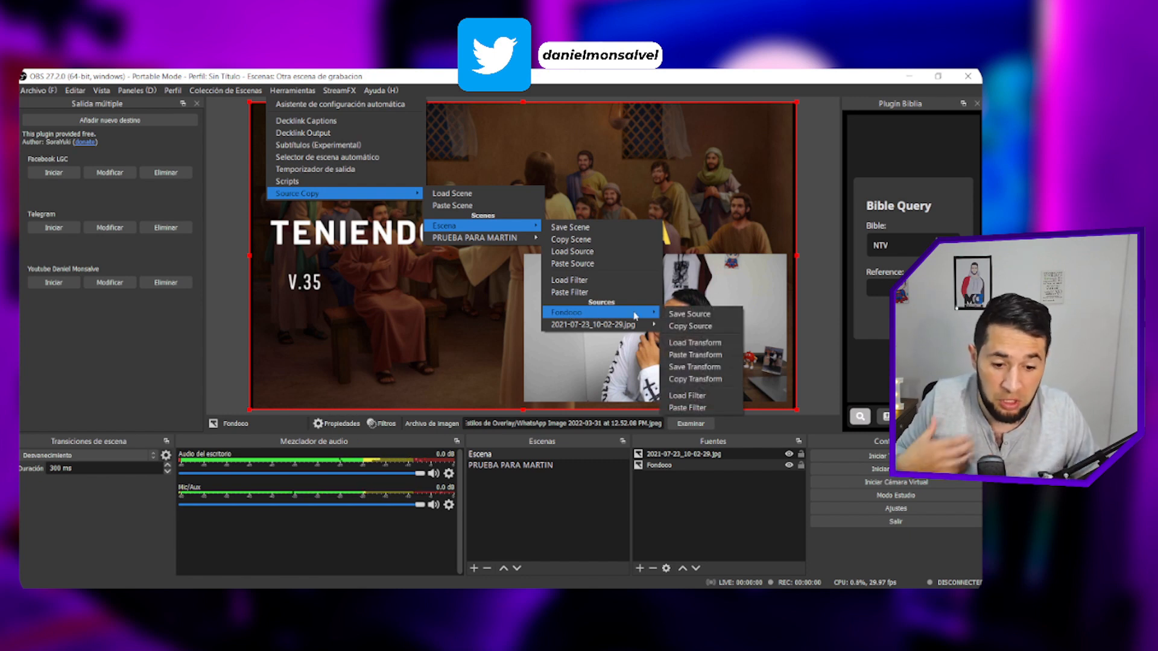
click(705, 397)
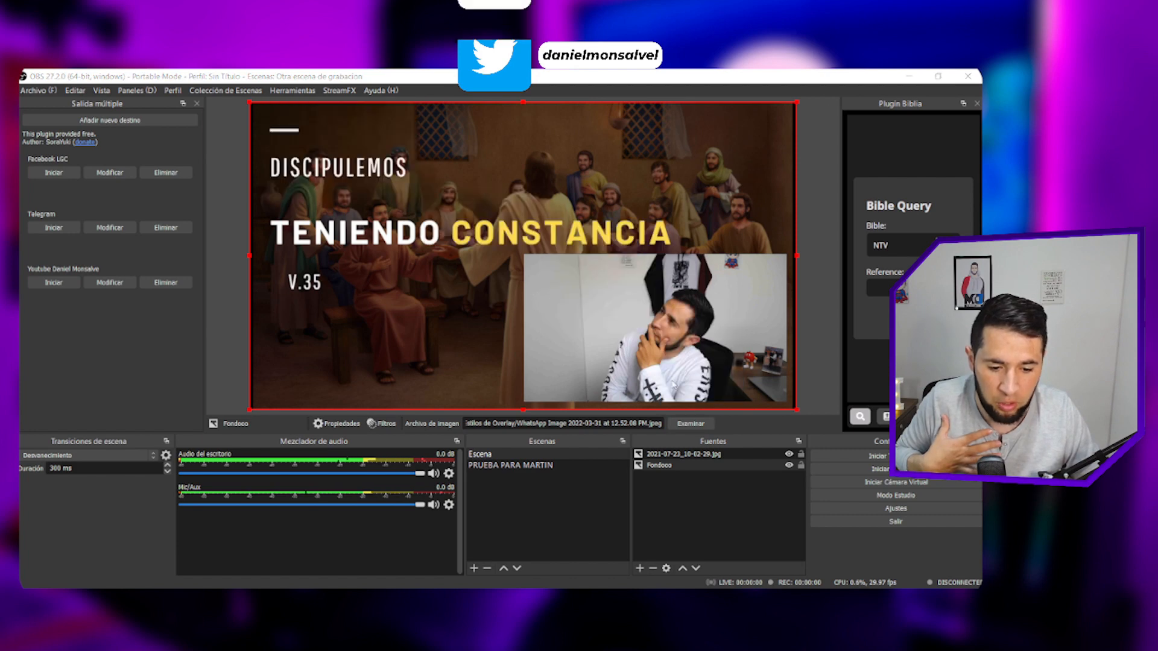
click(198, 221)
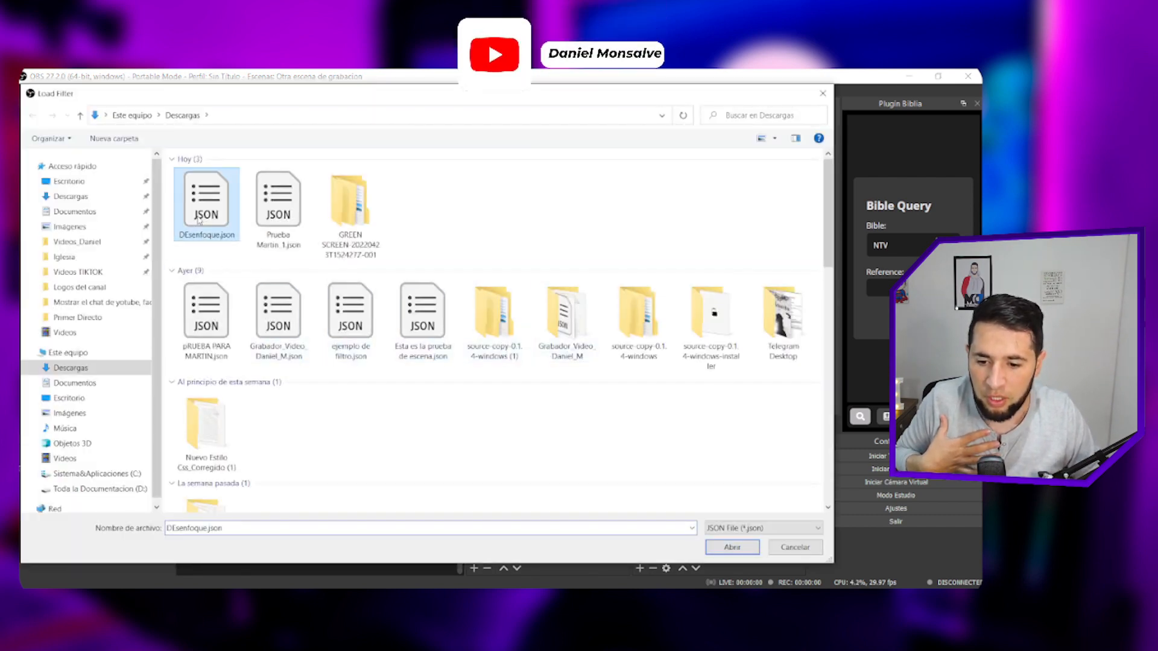
click(733, 549)
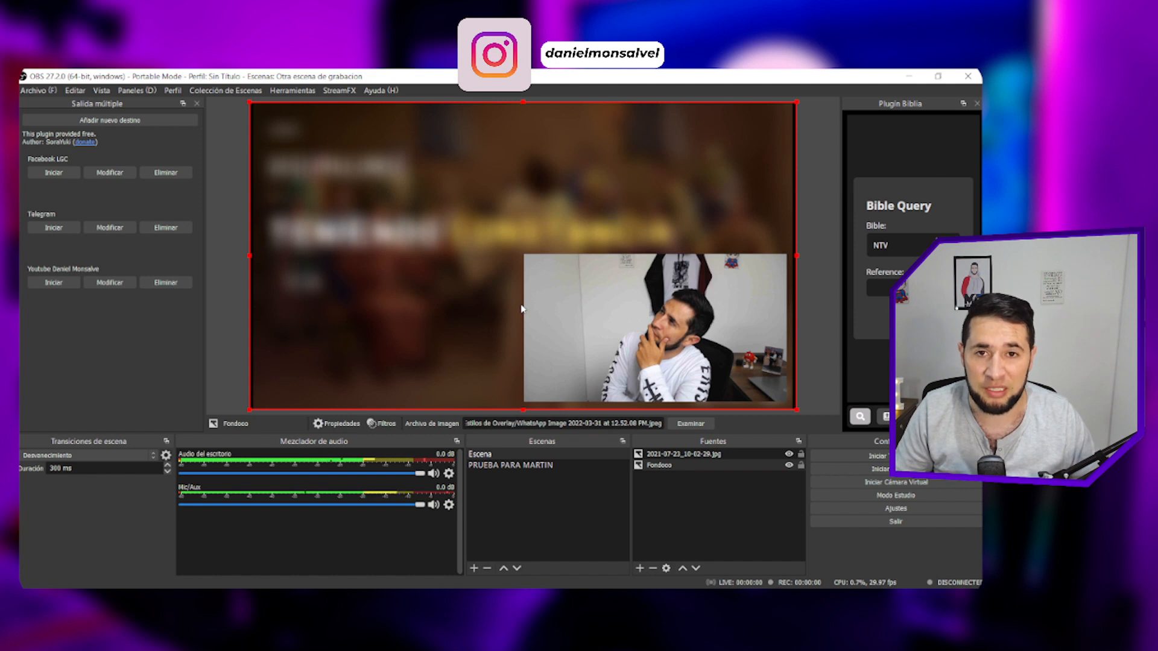
click(674, 457)
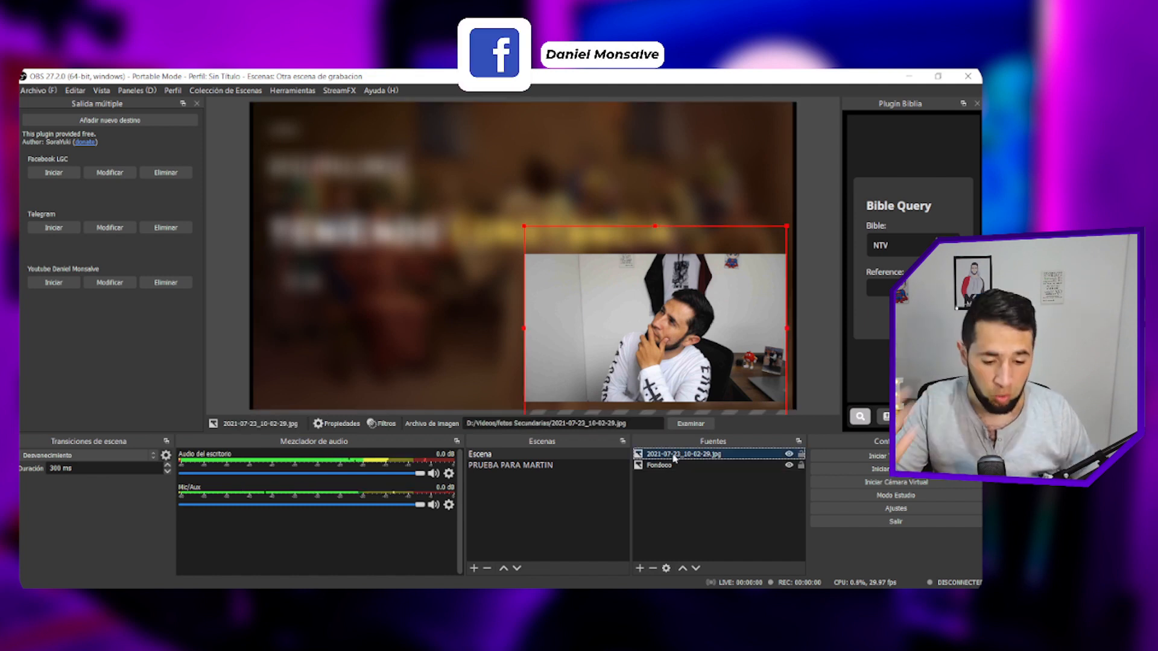